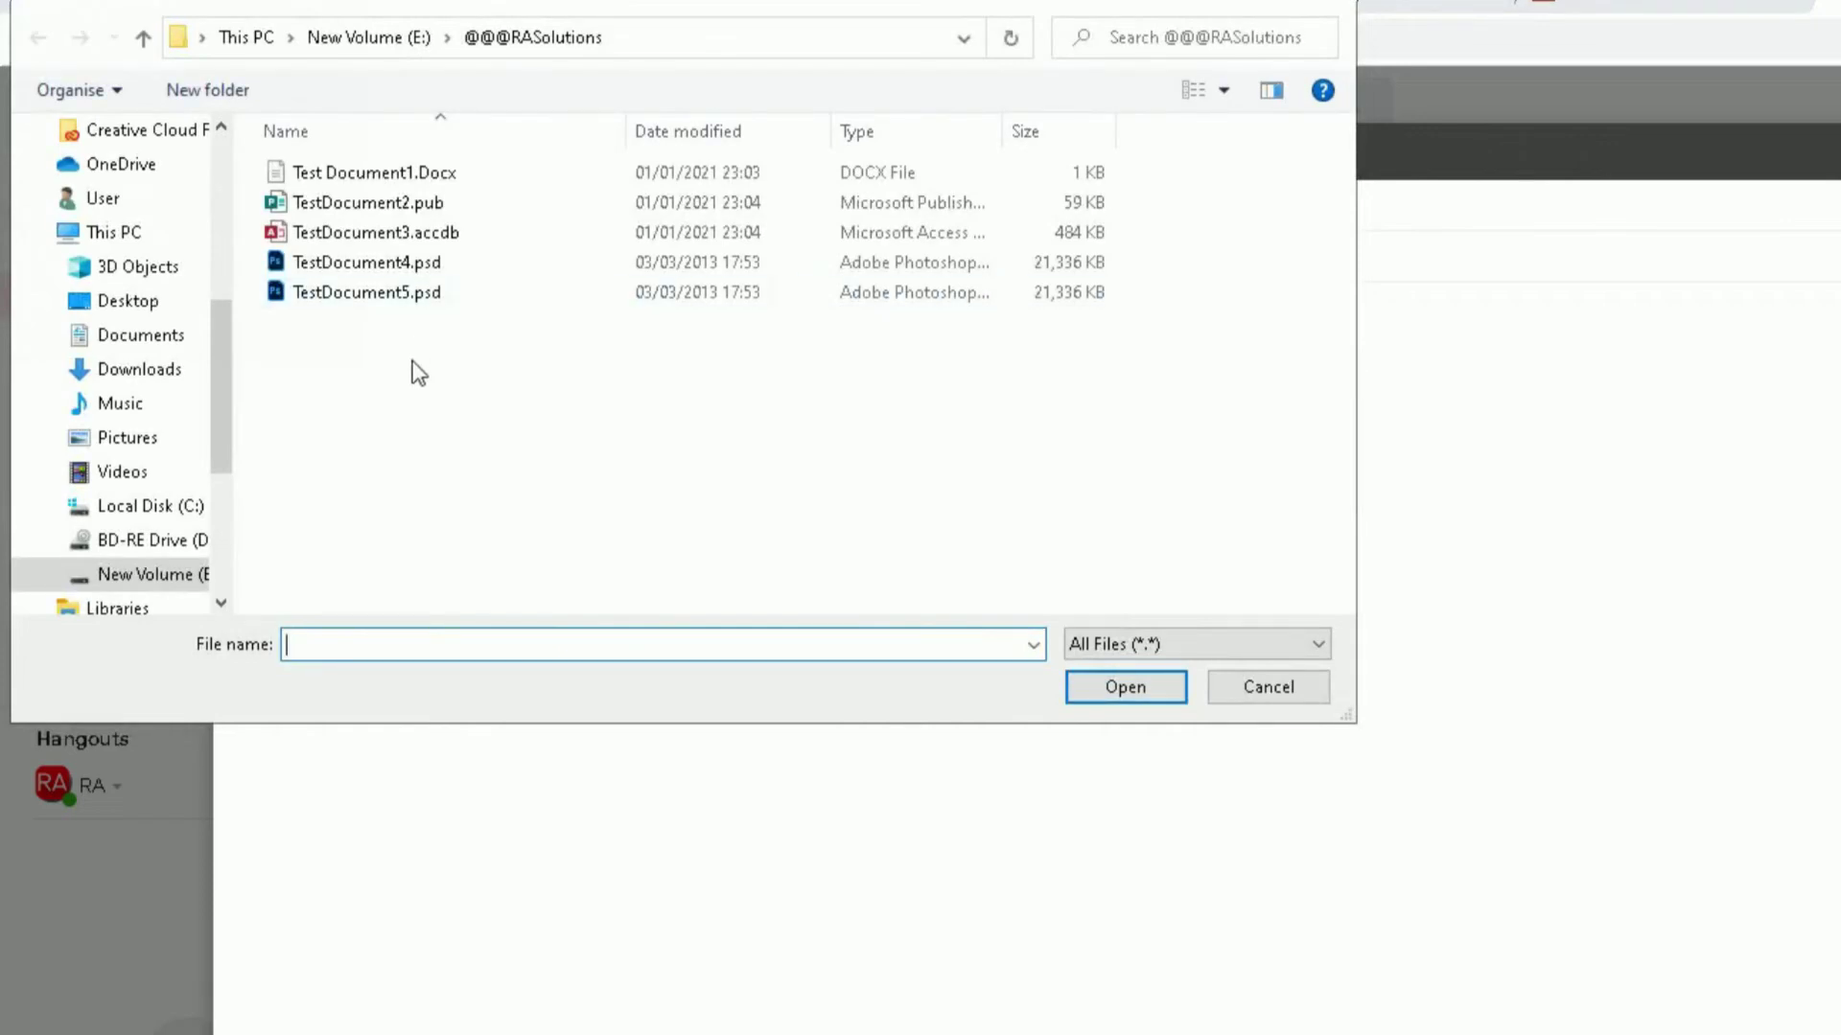
mouse_move(411, 361)
left_mouse_down()
mouse_move(356, 163)
mouse_move(413, 331)
left_mouse_up()
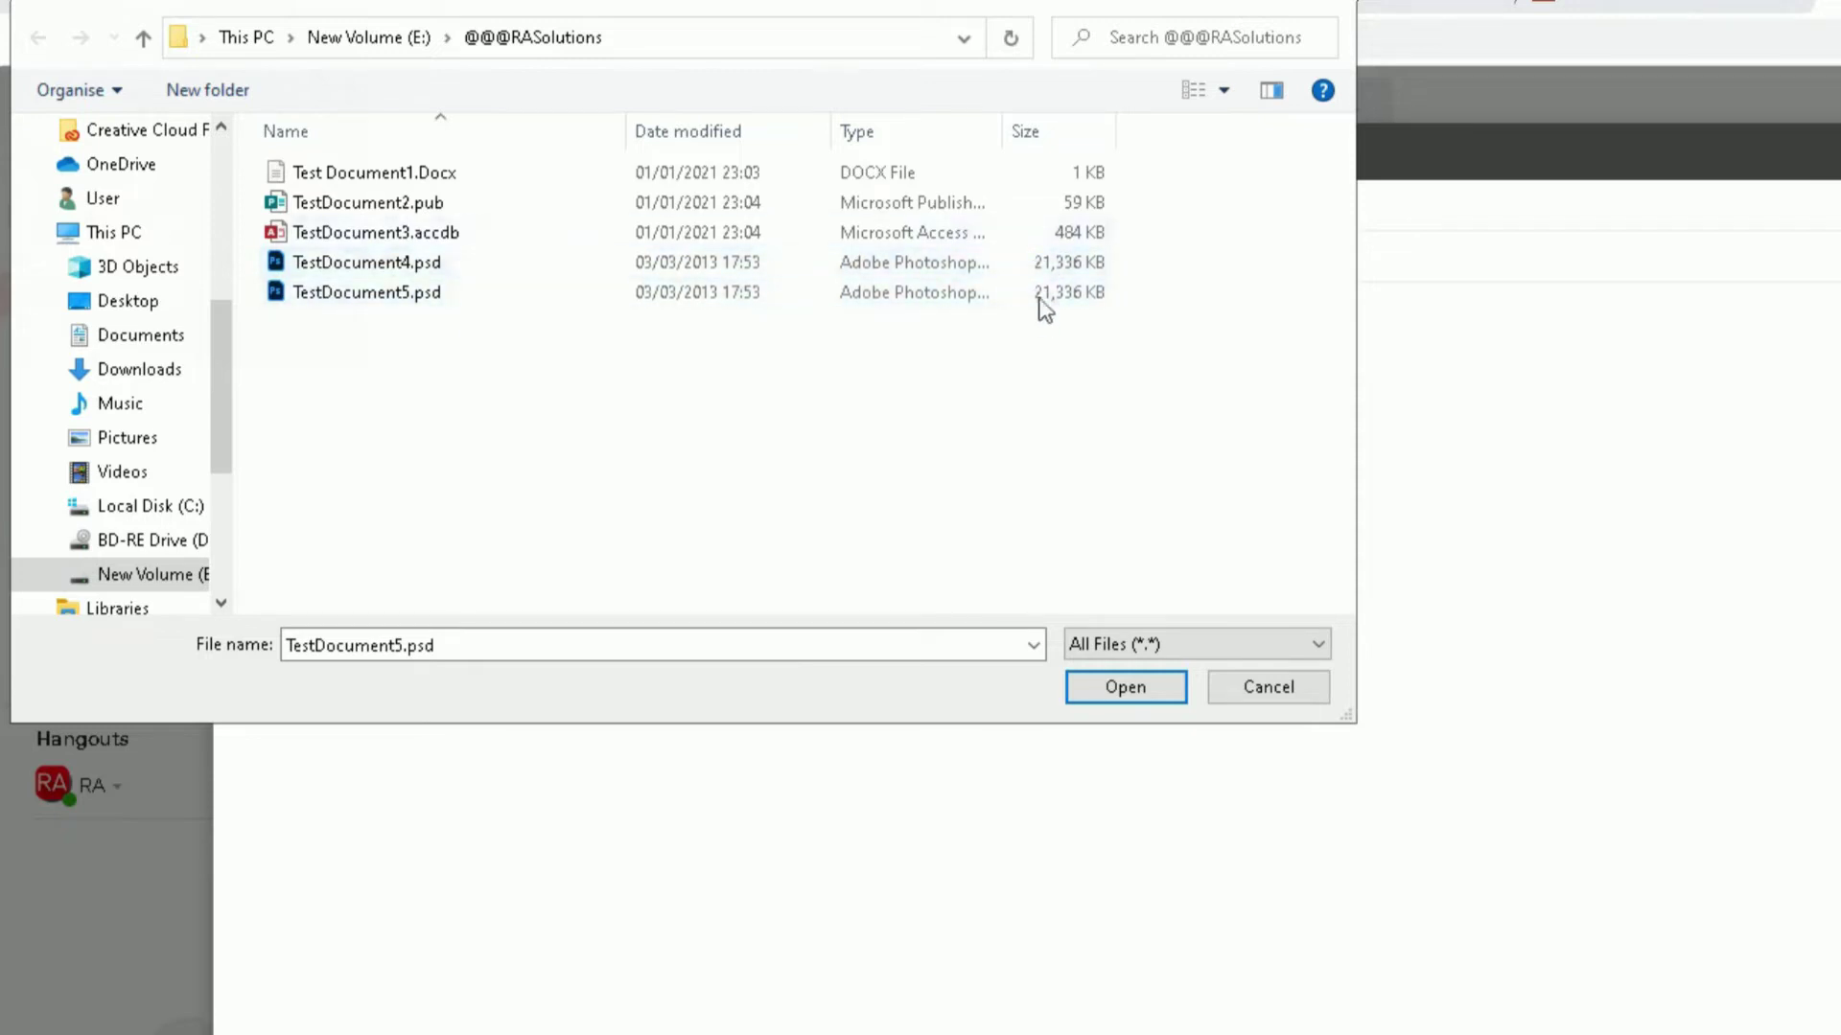
left_click_drag(565, 470, 381, 177)
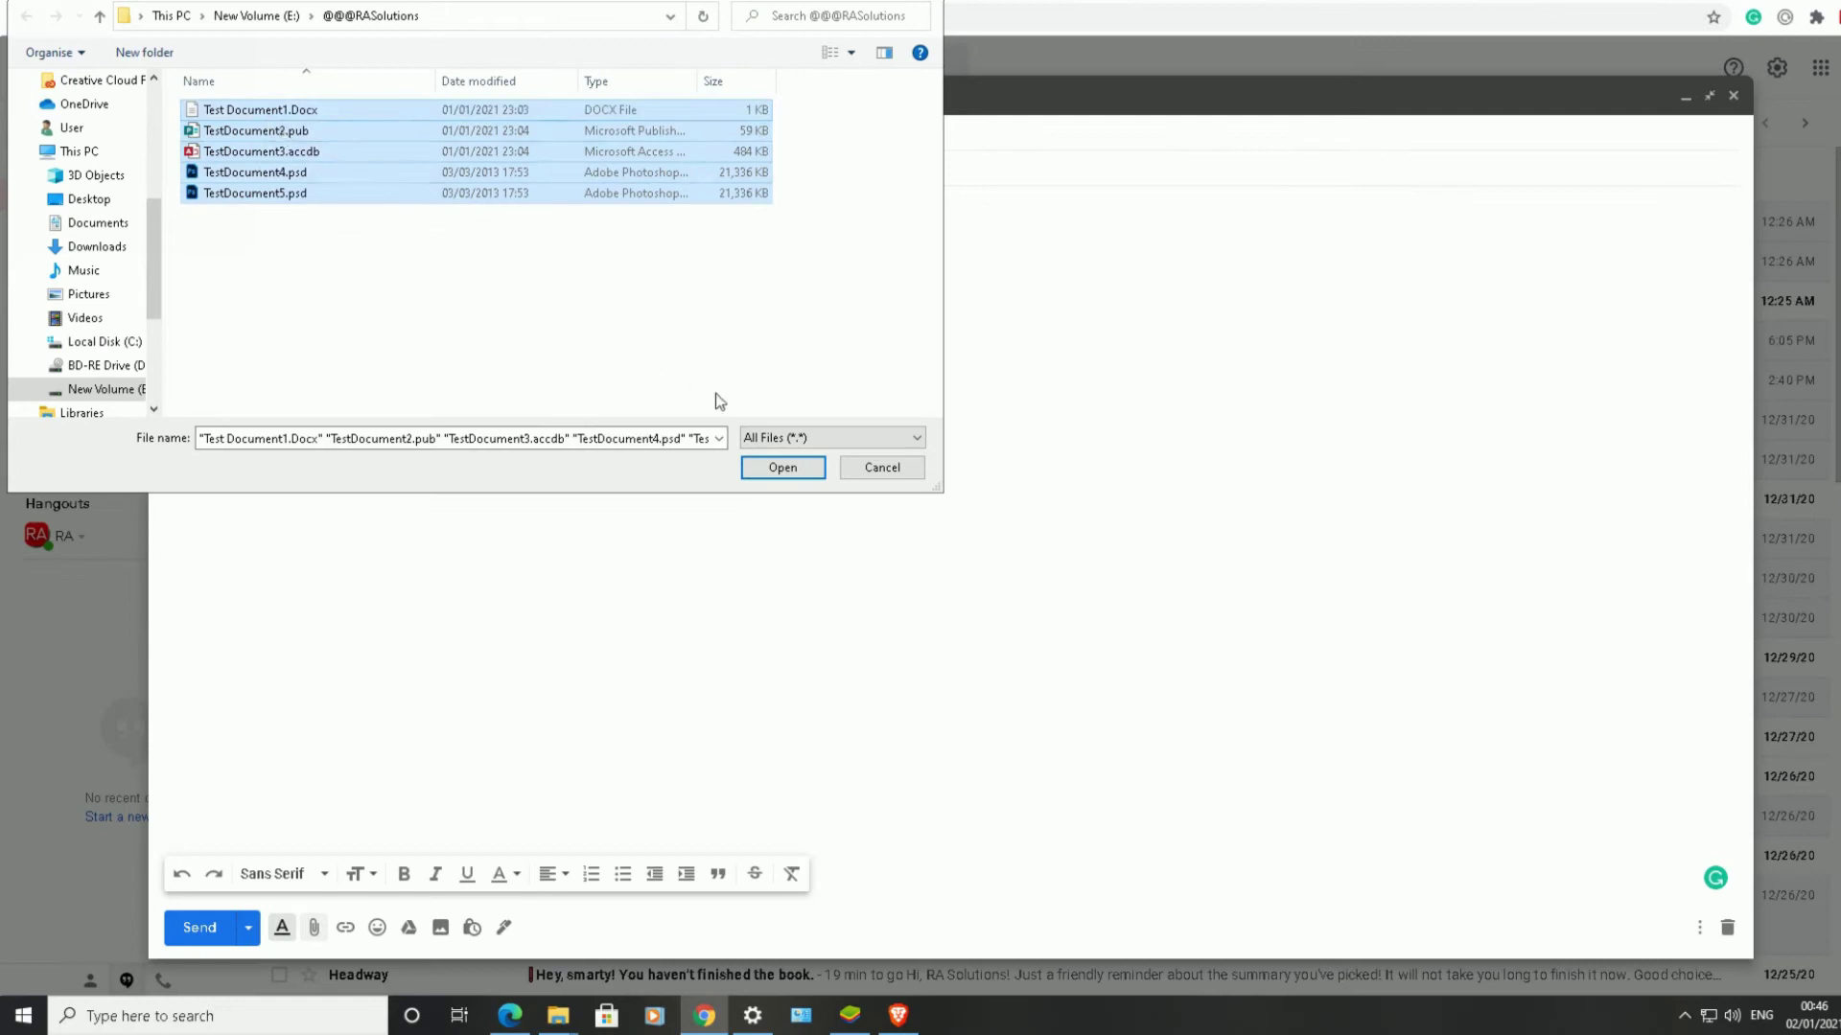
left_click(764, 469)
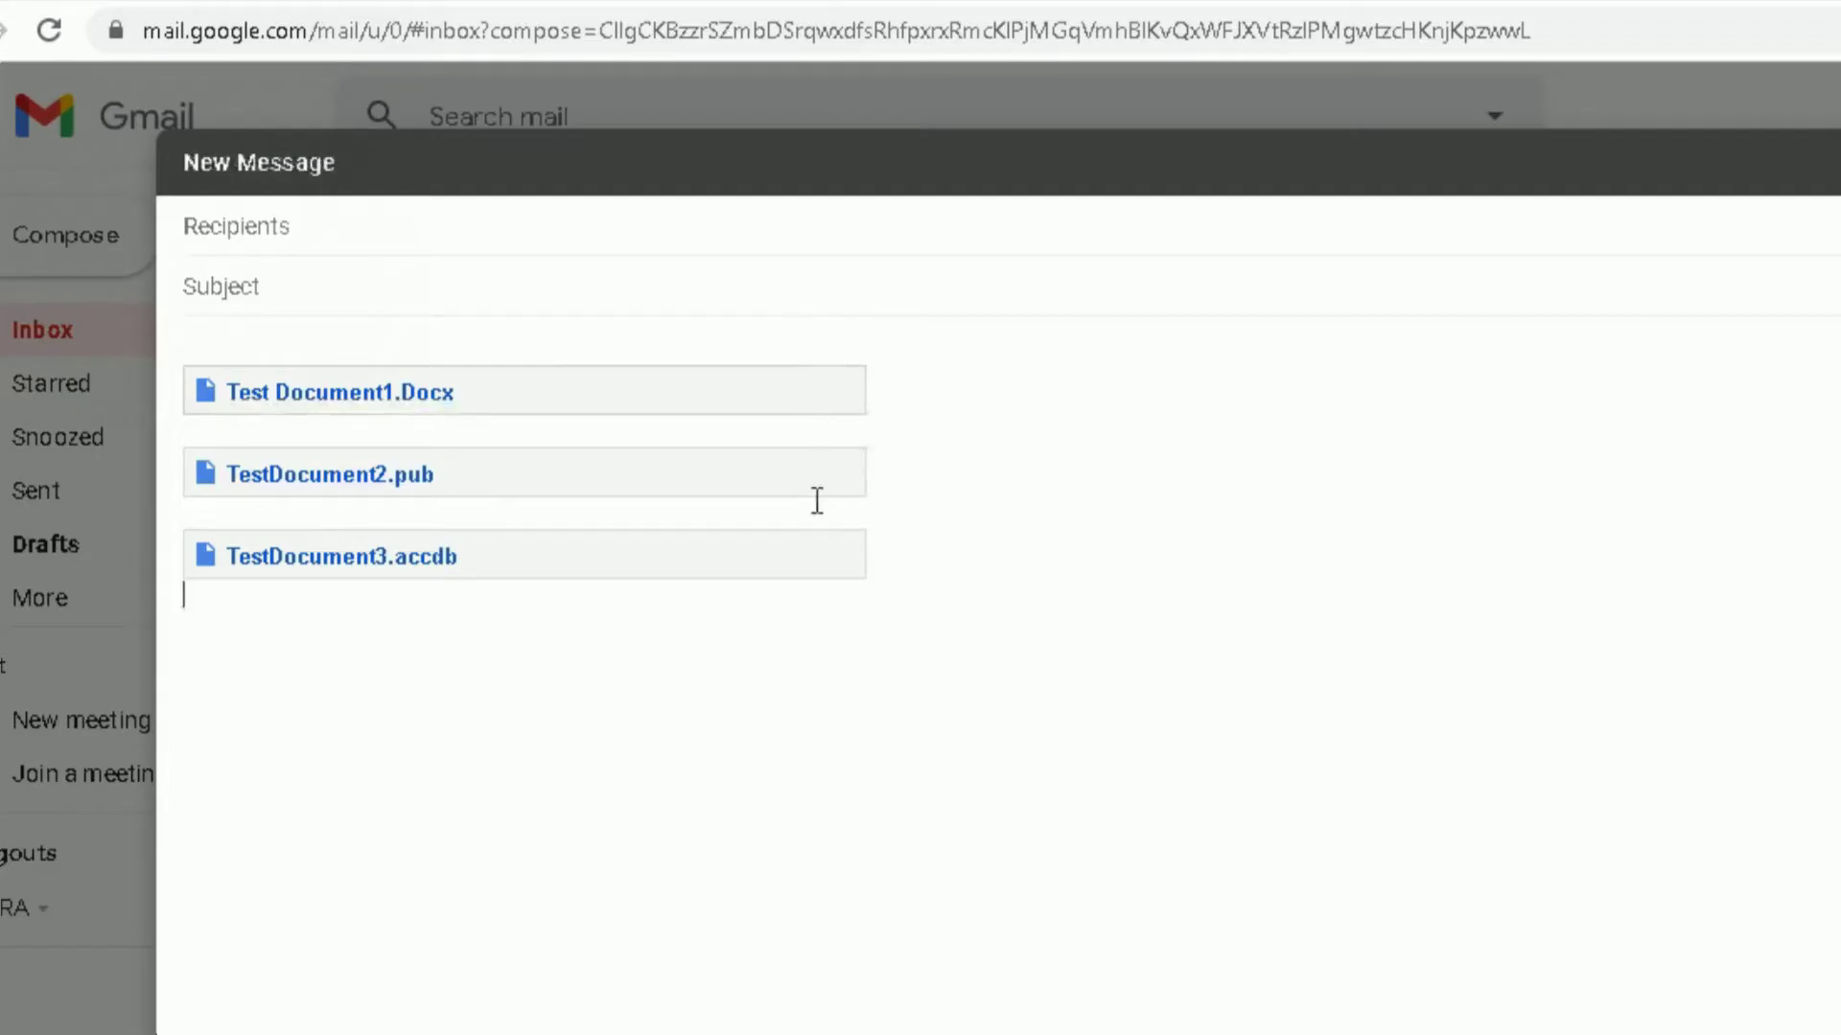
left_click(840, 401)
left_click(842, 403)
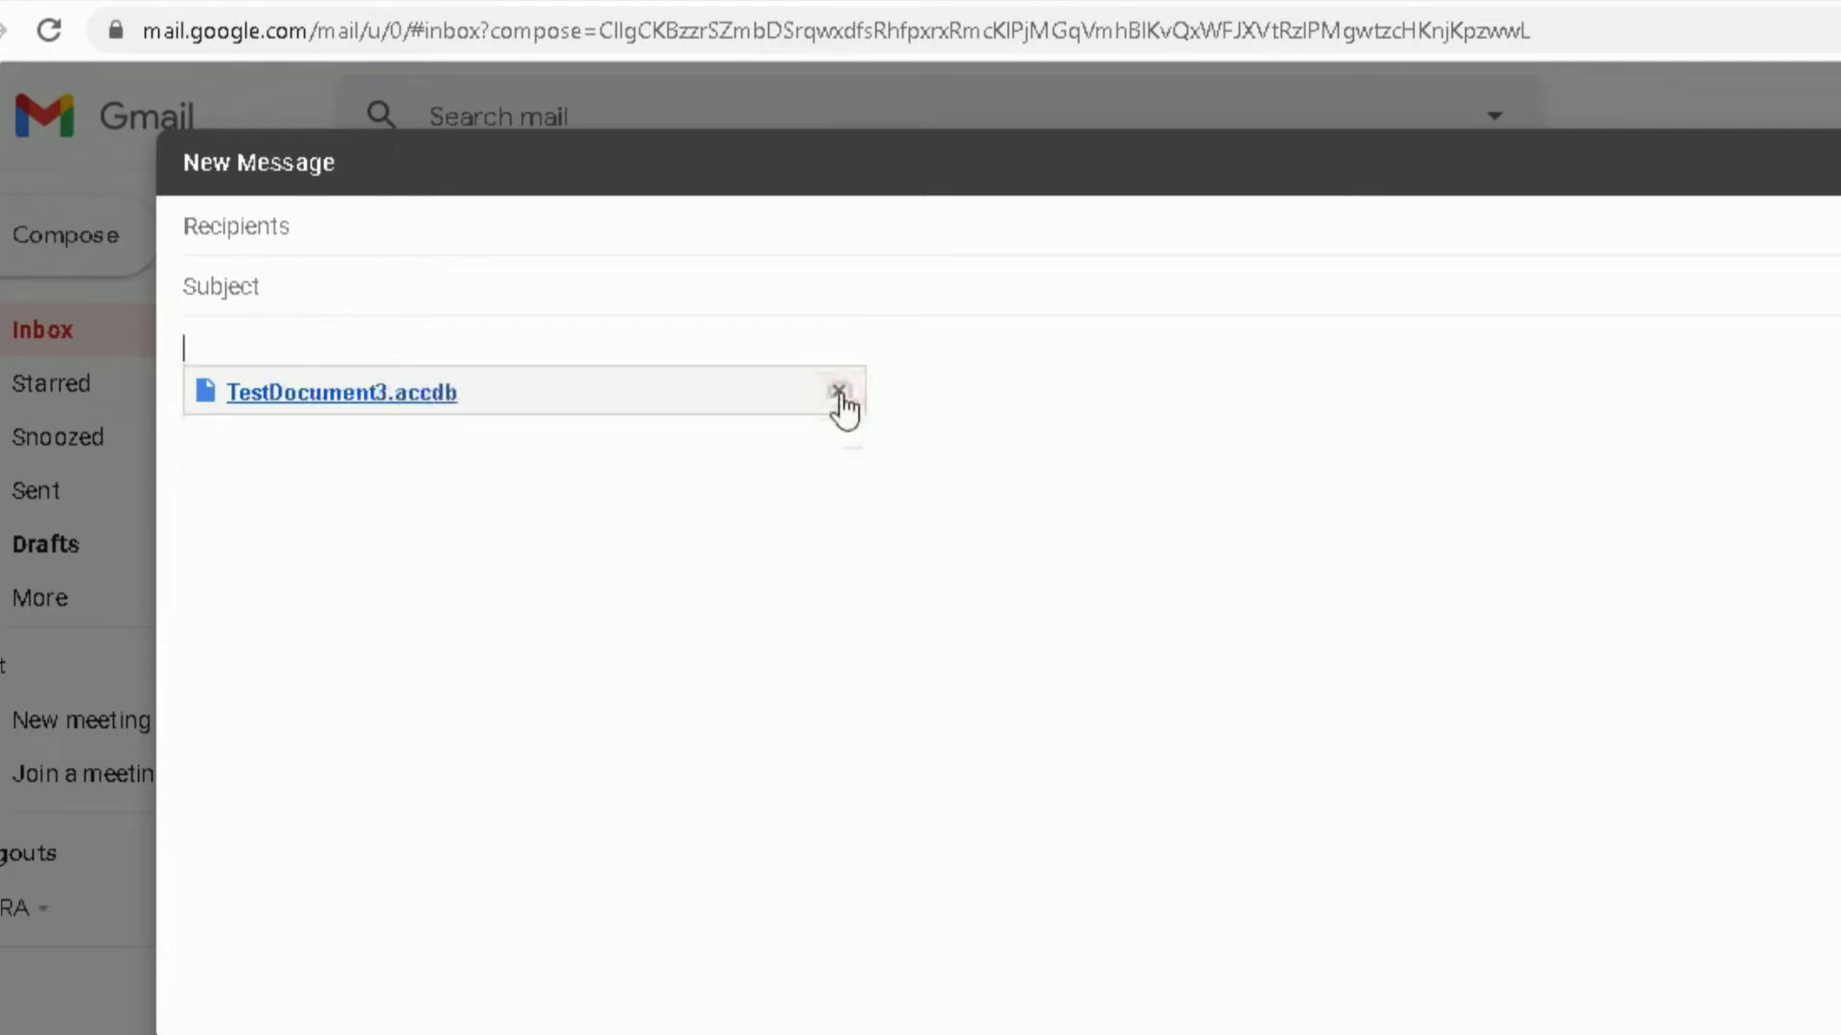
left_click(839, 401)
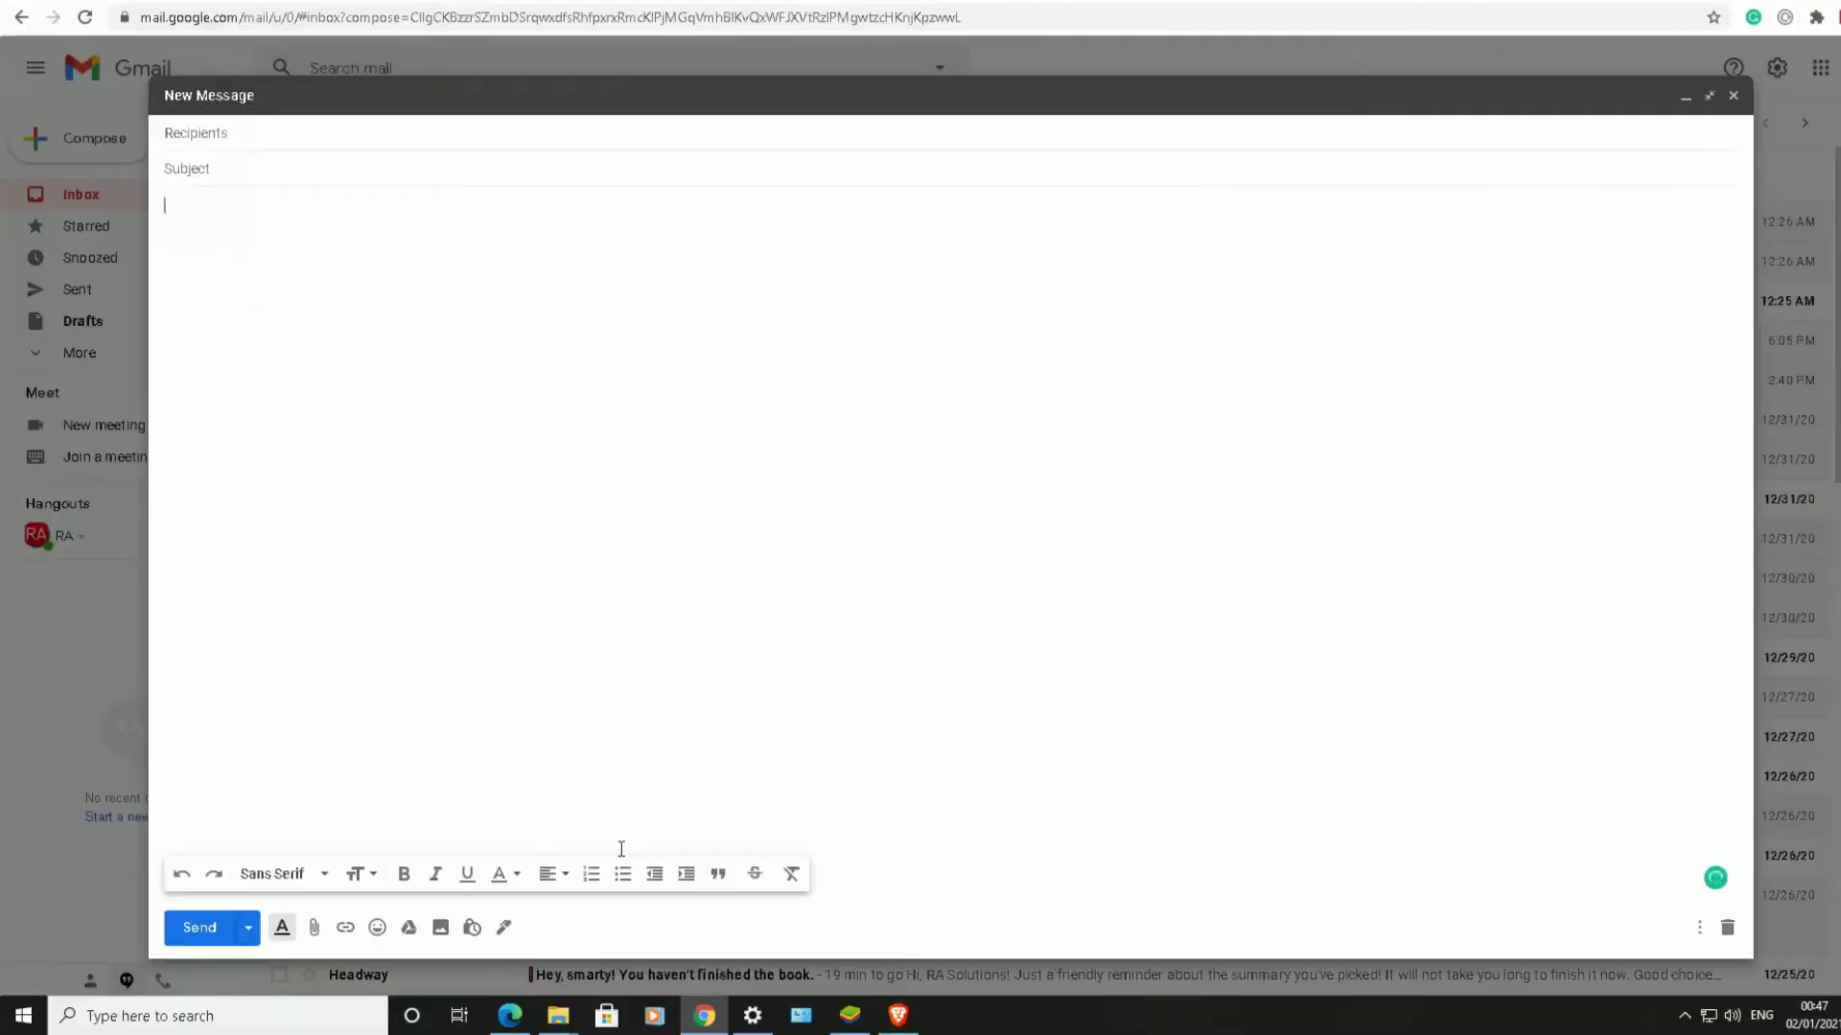
mouse_move(571, 1025)
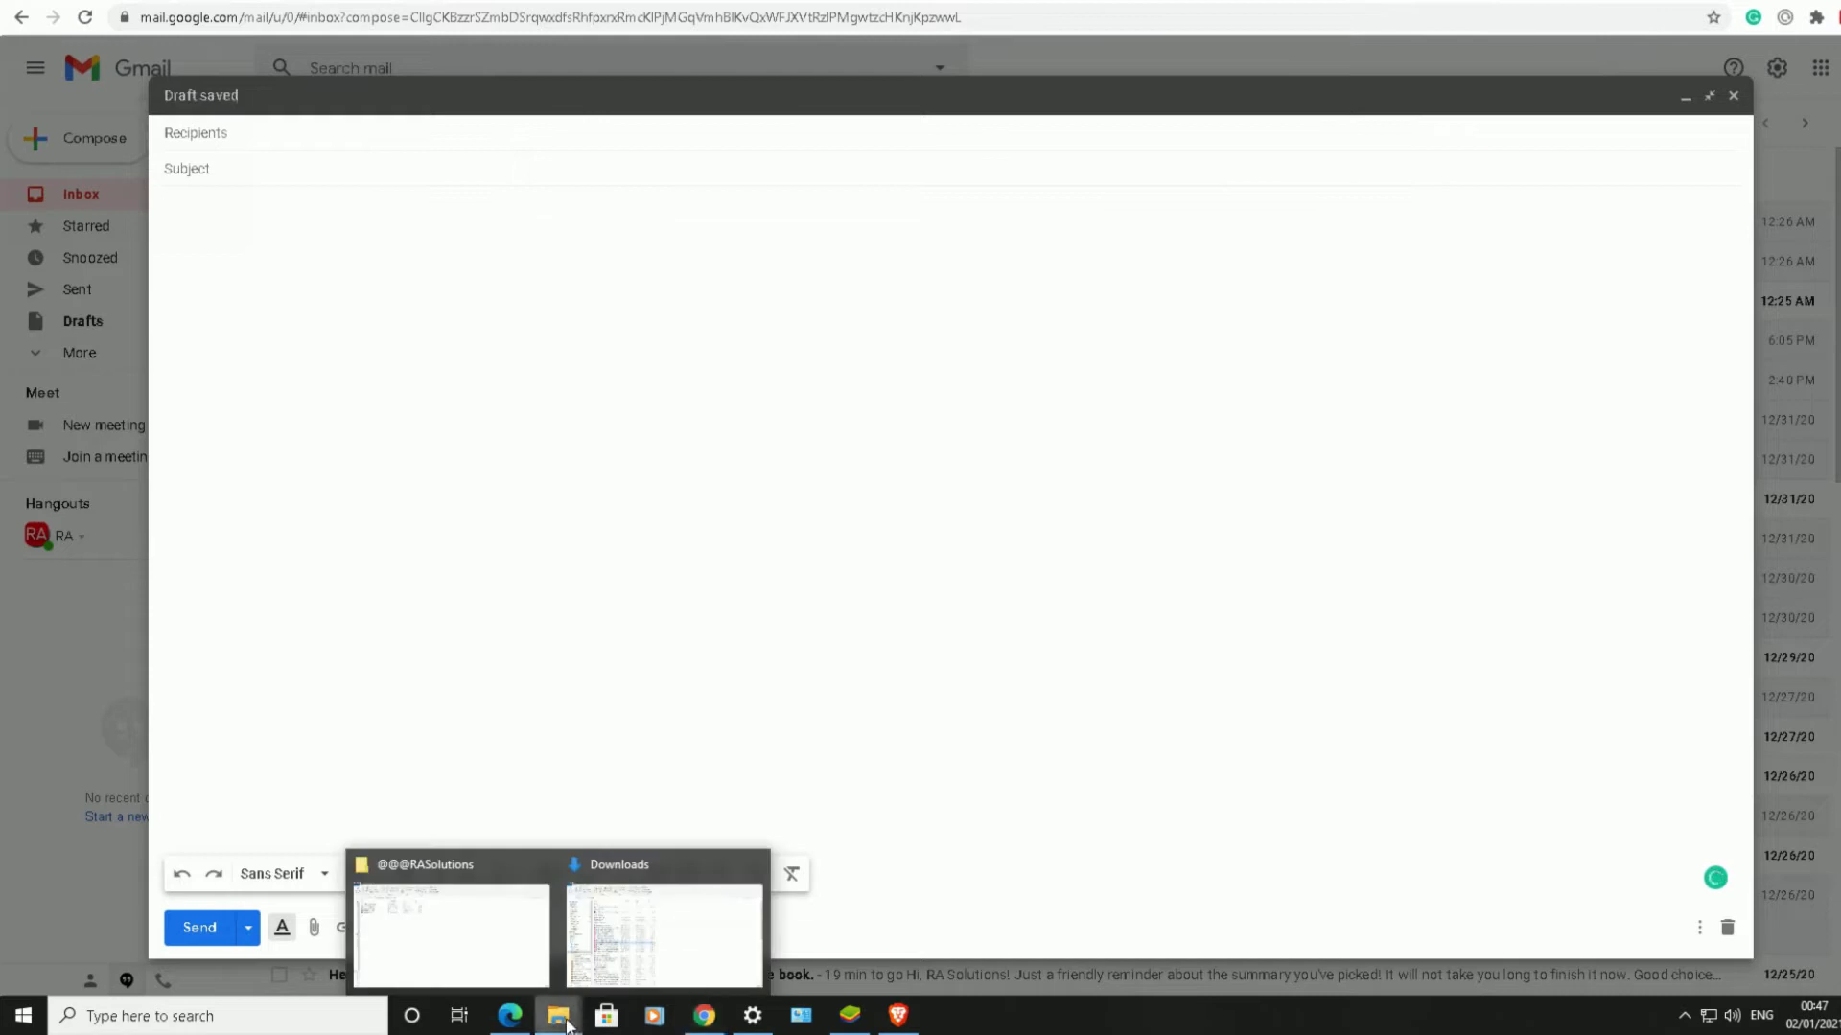
left_click(514, 951)
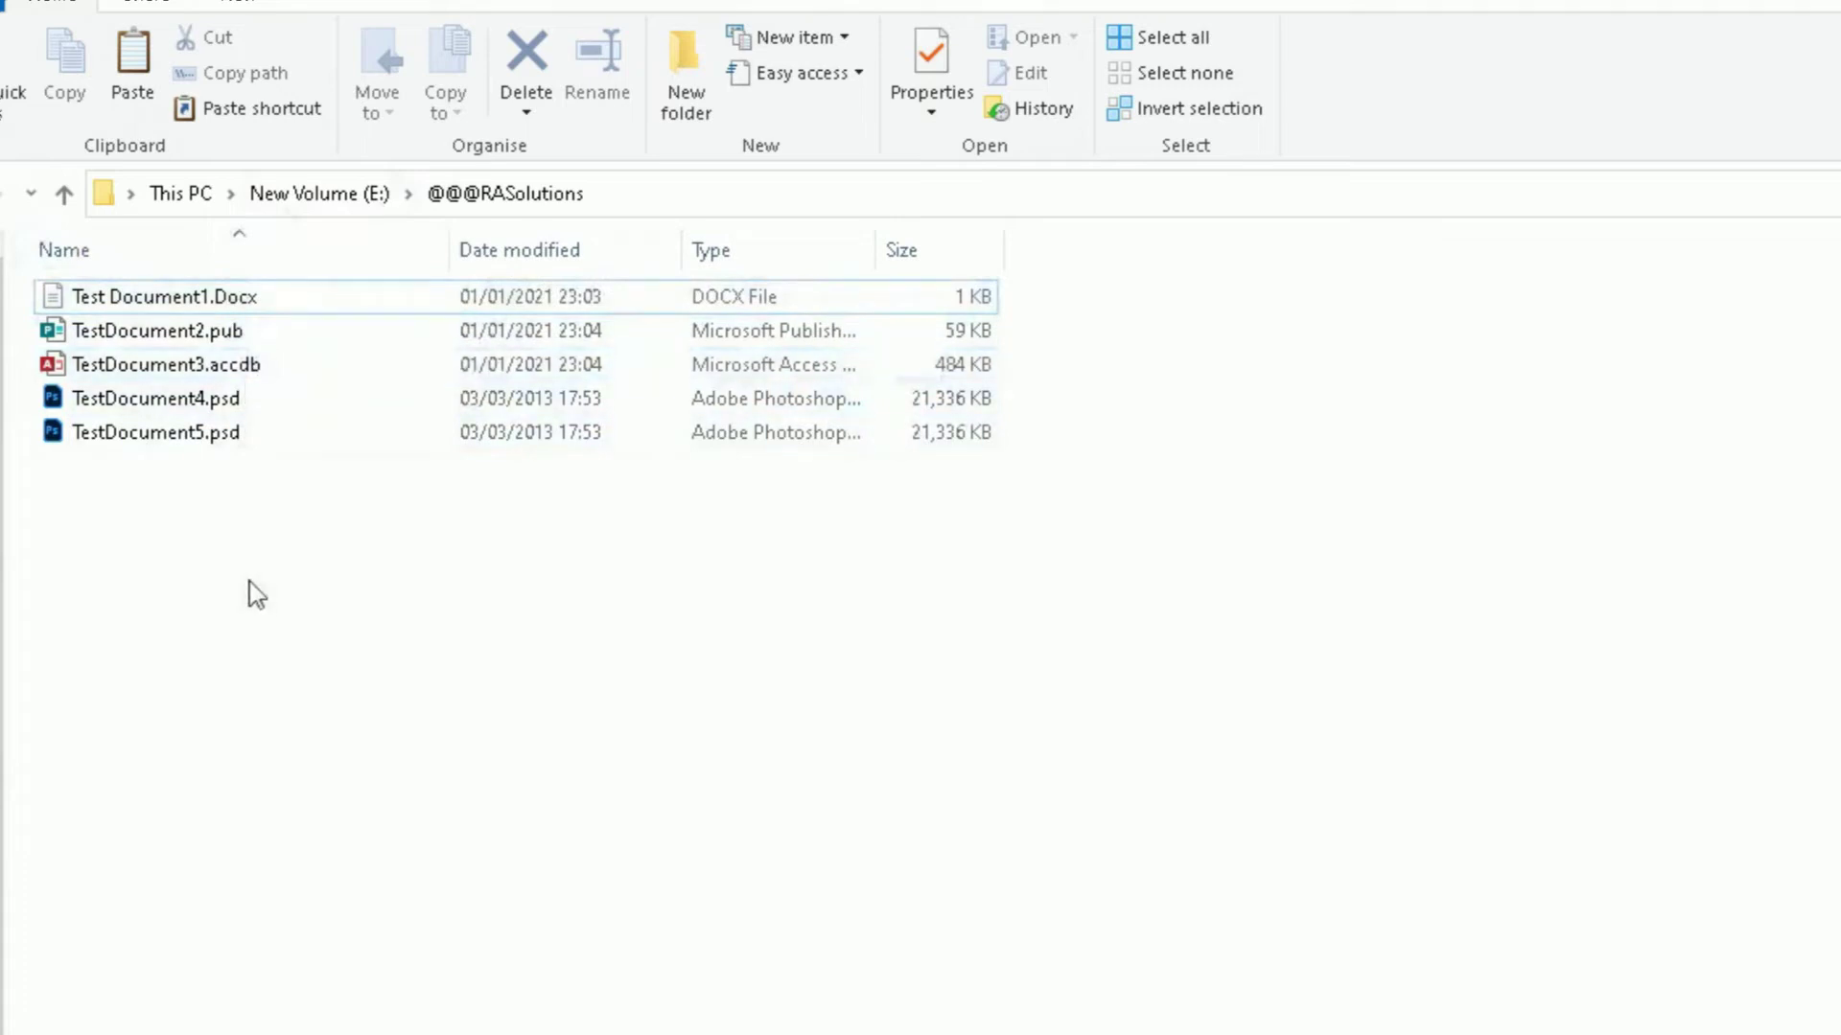
Step: Select all five documents and read their combined size of 42.2 MB in Properties
left_click_drag(249, 581, 159, 297)
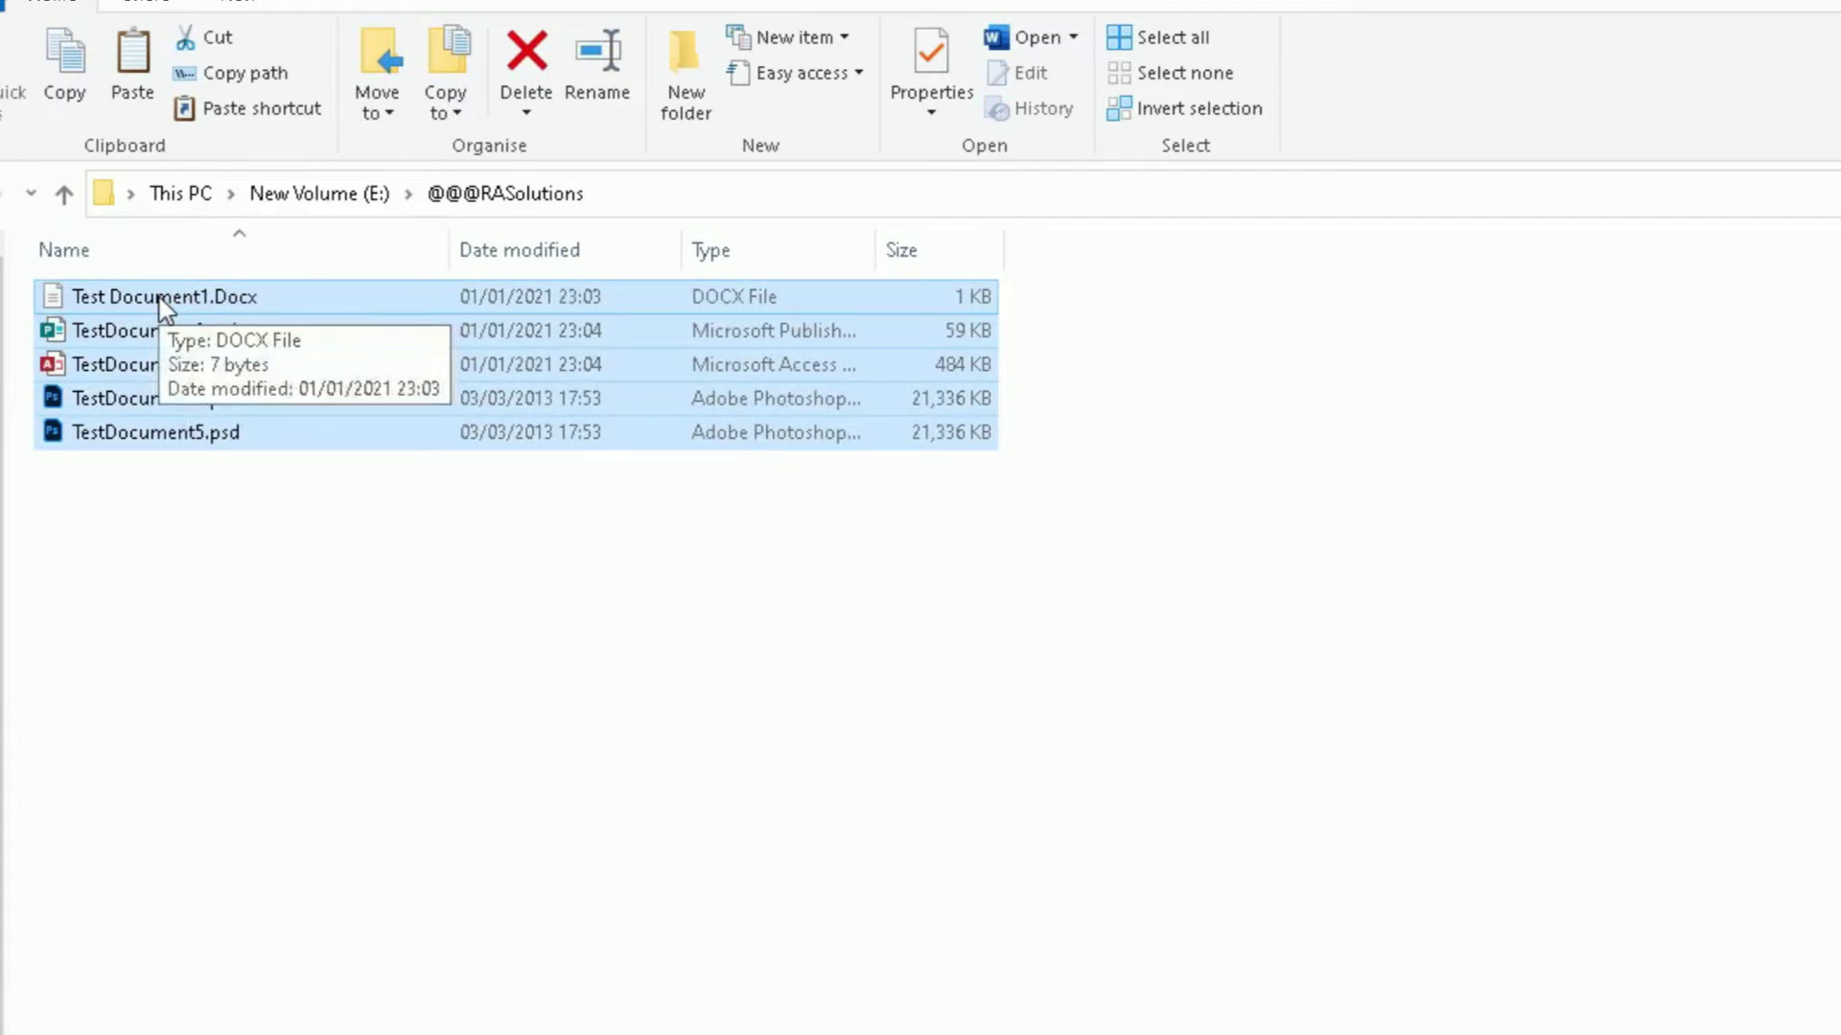
right_click(161, 300)
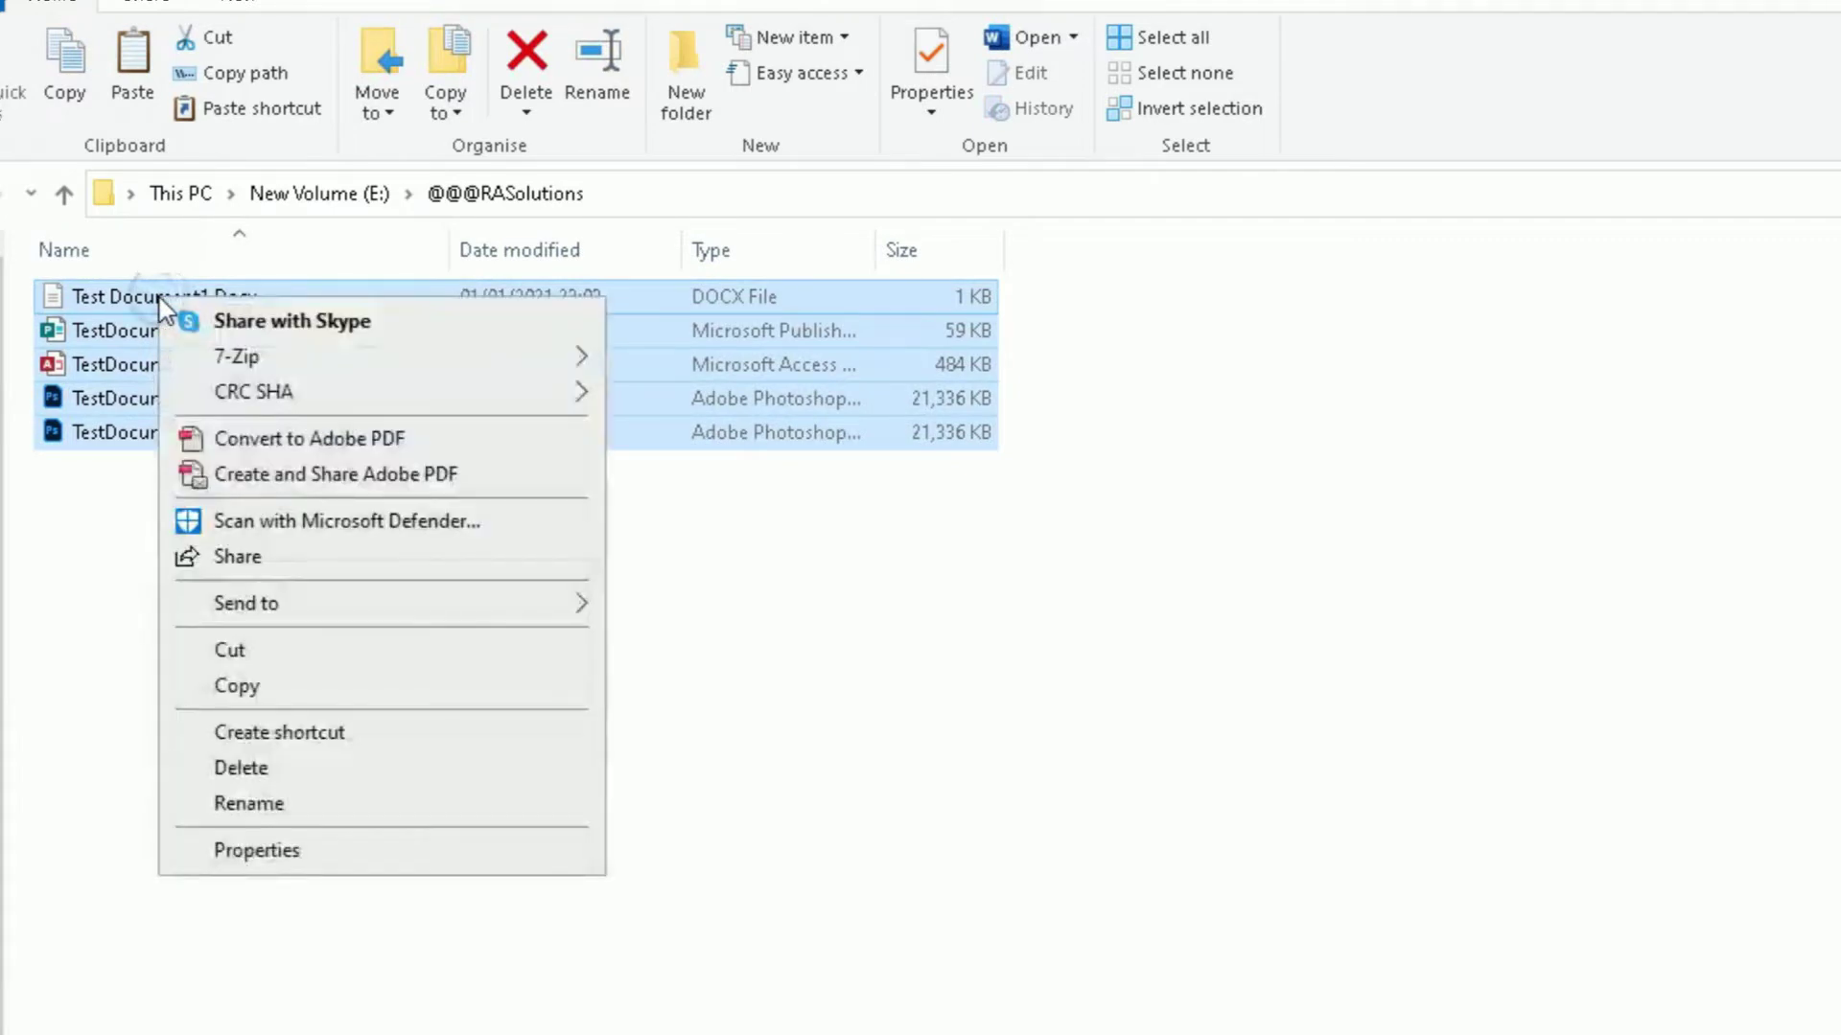
left_click(303, 868)
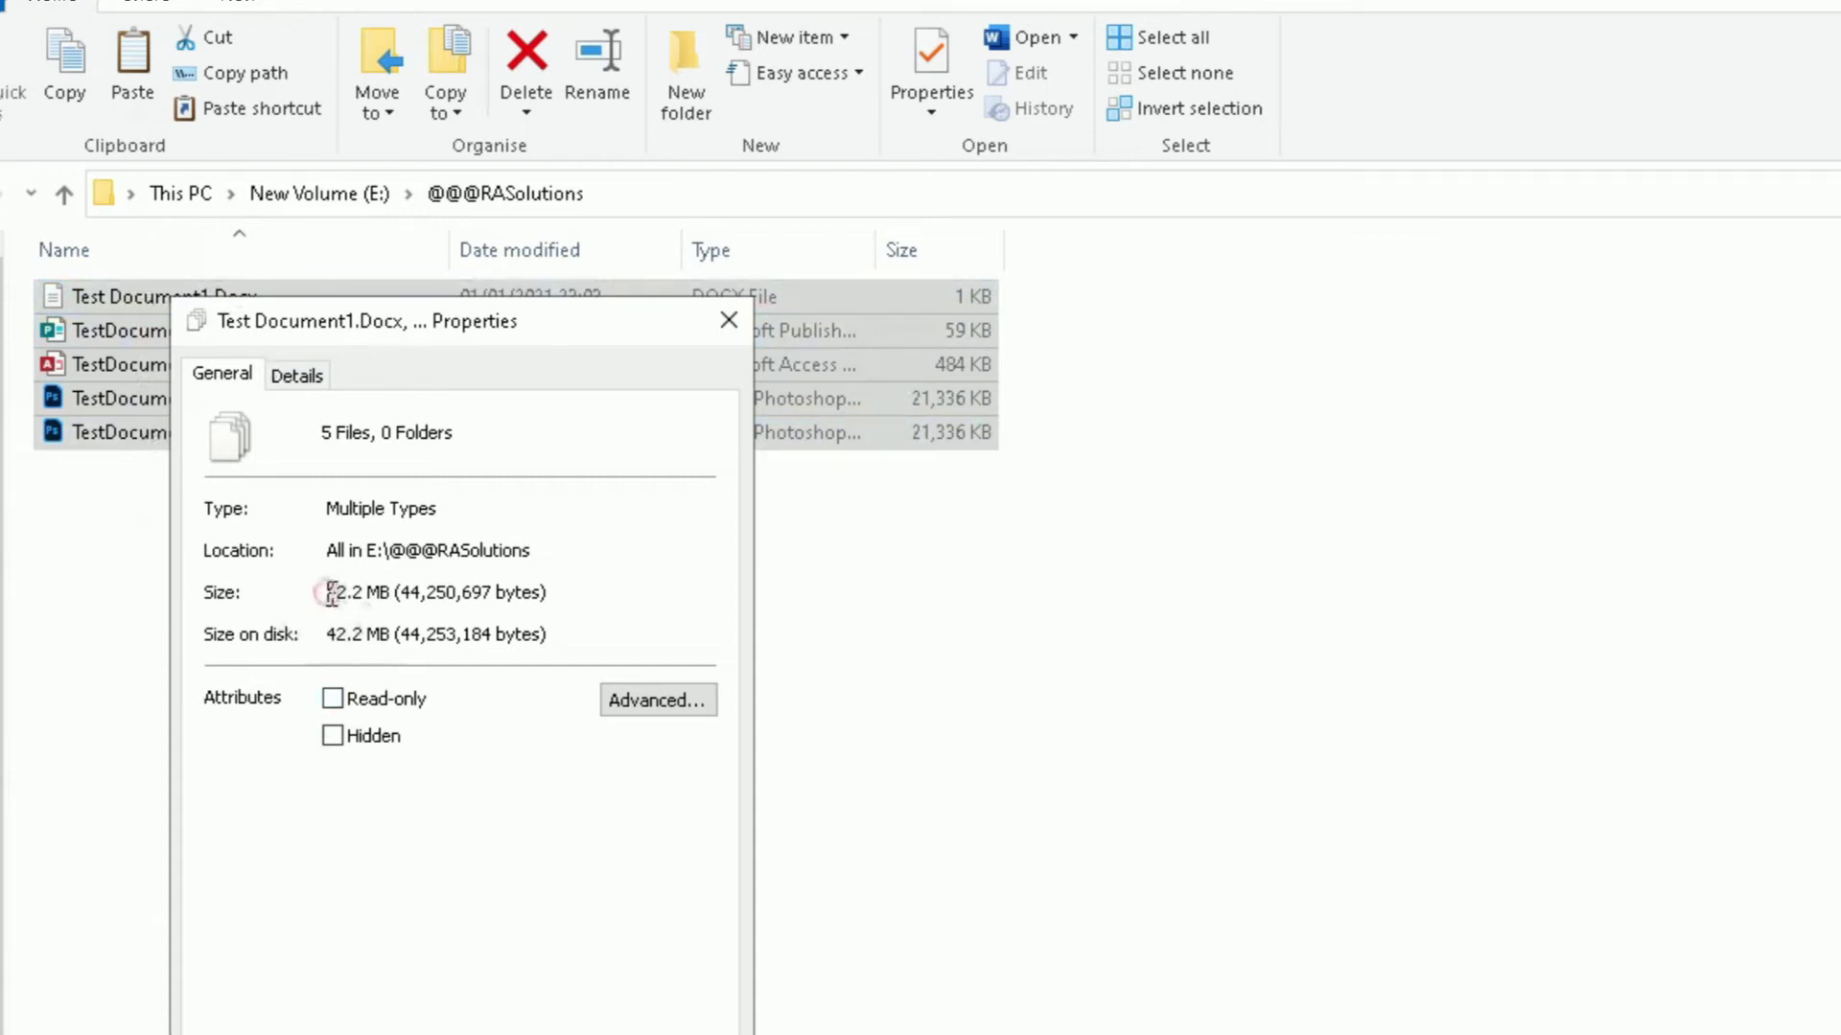
left_click_drag(324, 594, 361, 598)
key("Escape")
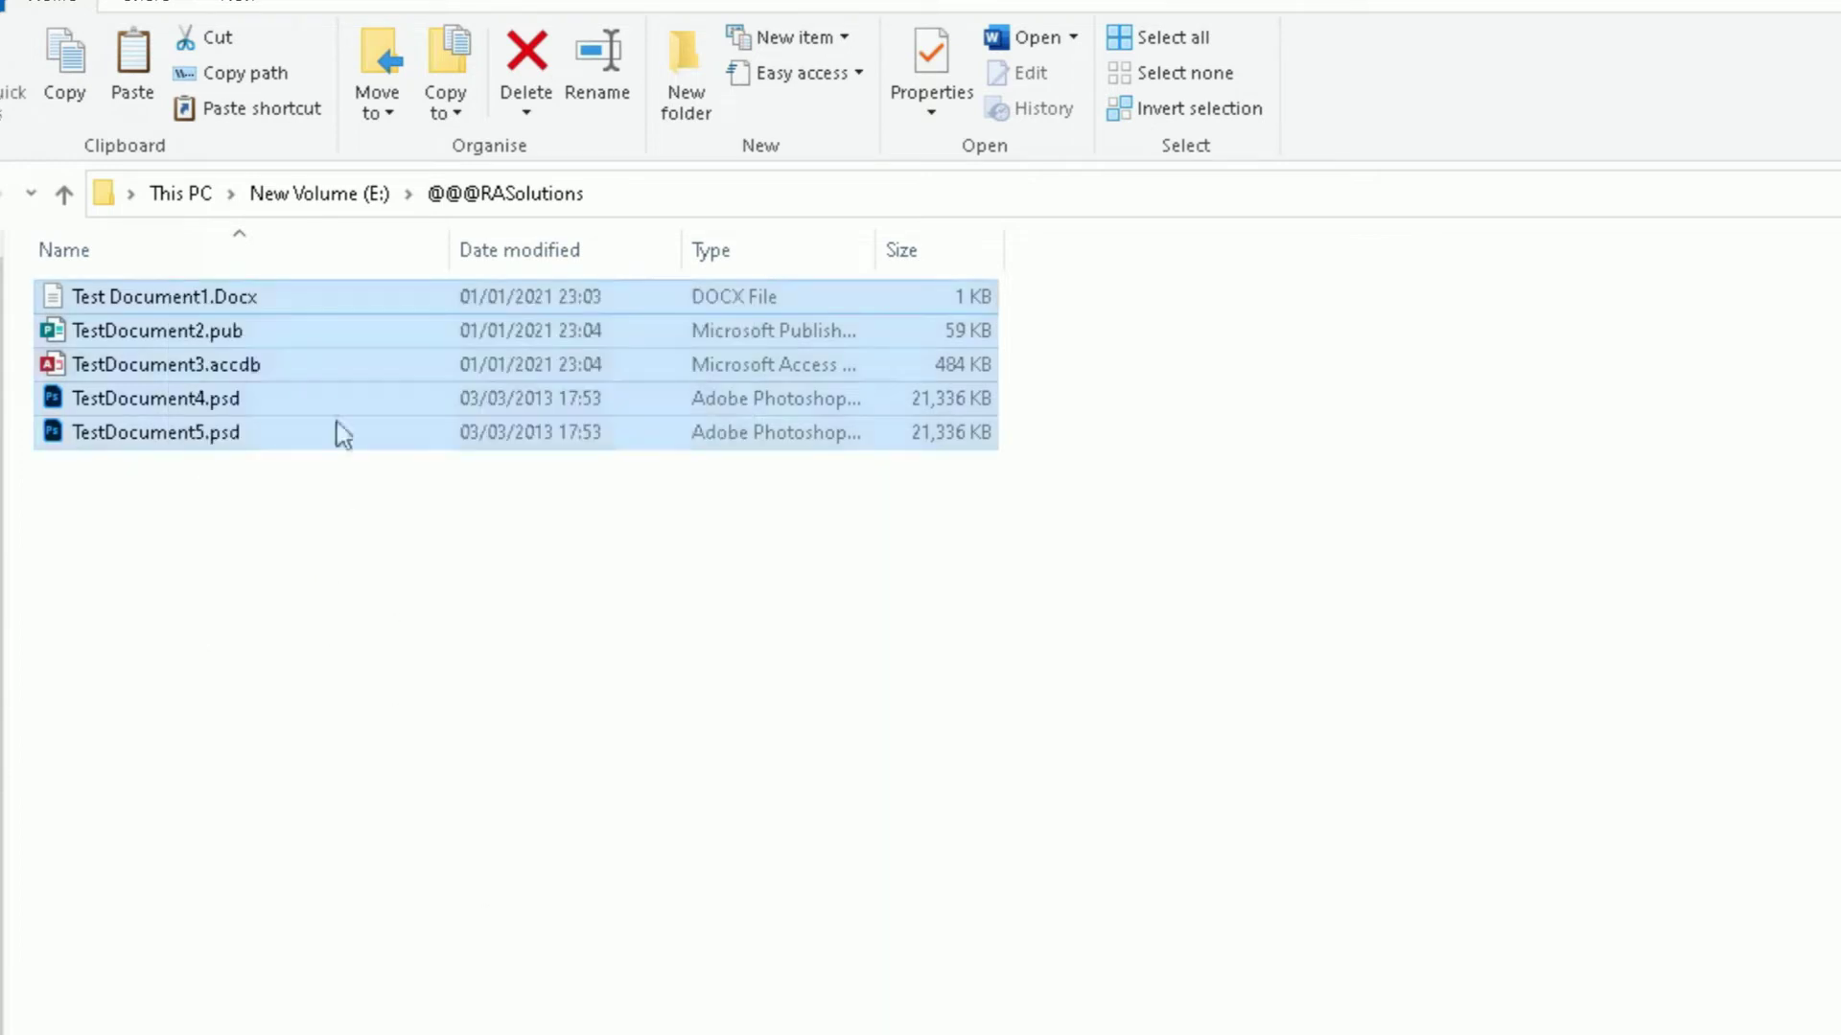
Step: Send the five selected documents to a zipped folder named compressedfolder.zip (24,119 KB)
right_click(322, 305)
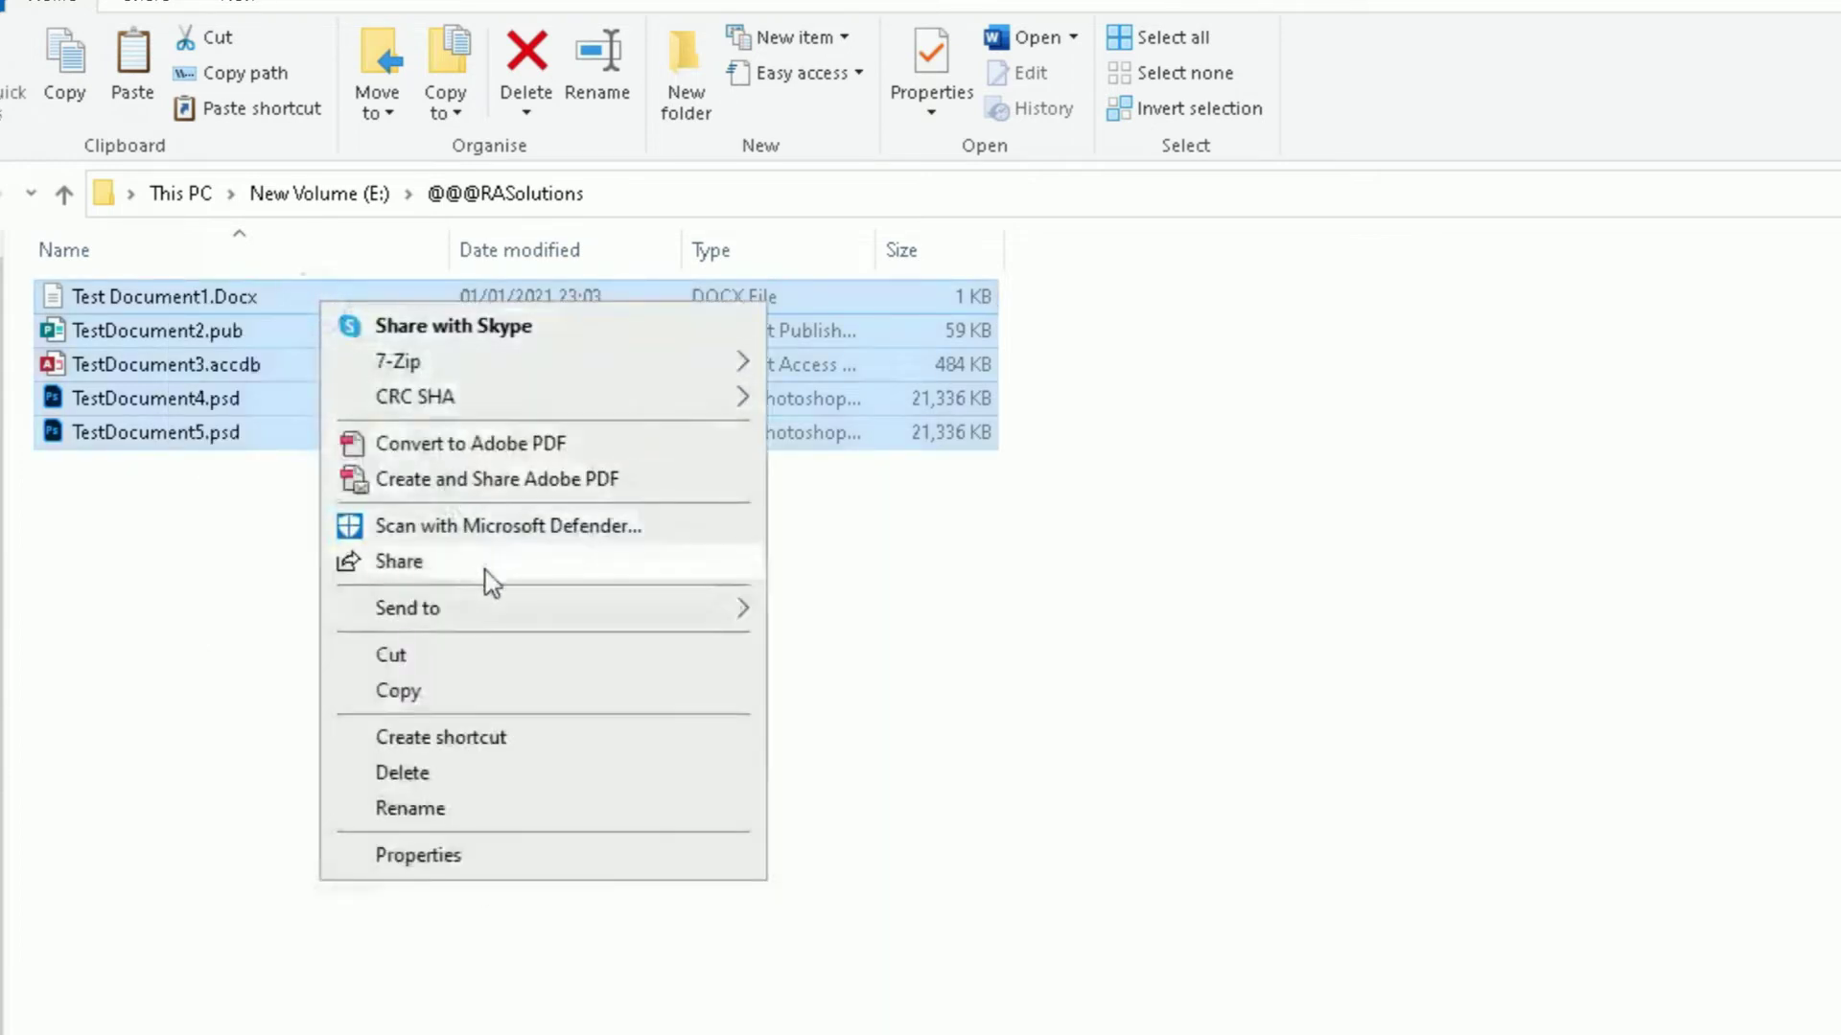
mouse_move(500, 610)
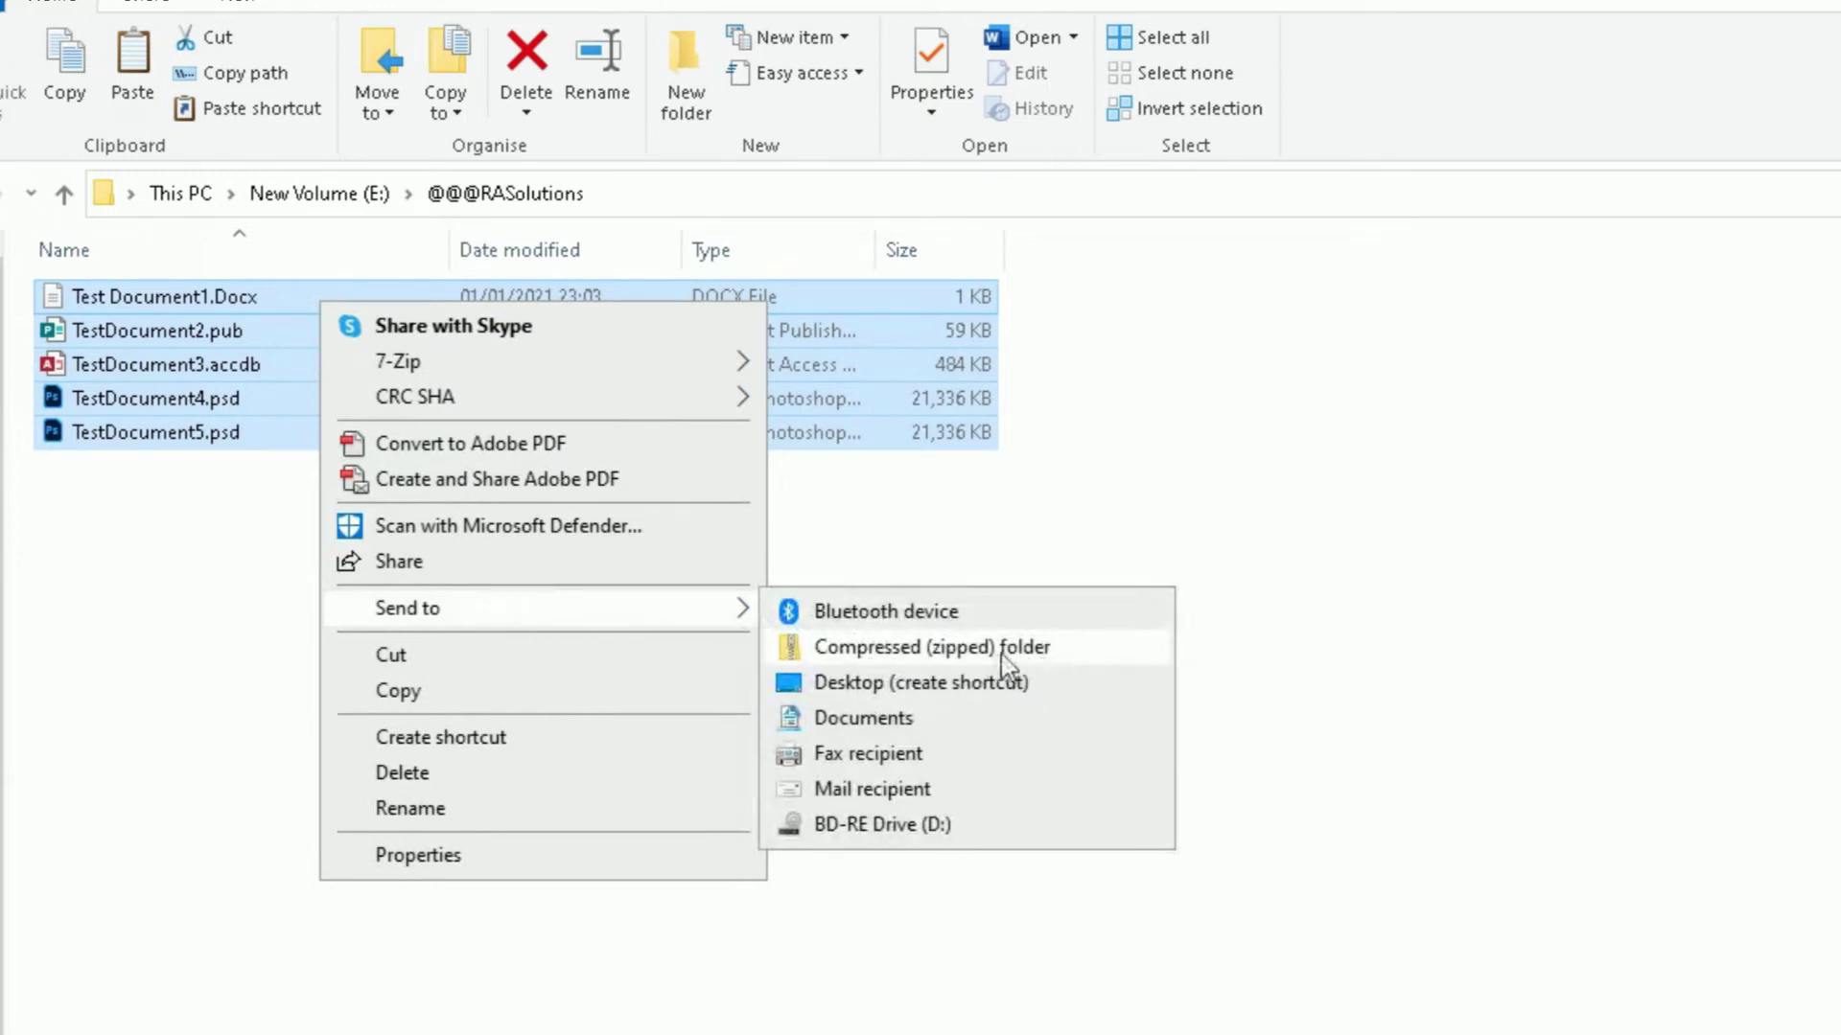
left_click(917, 652)
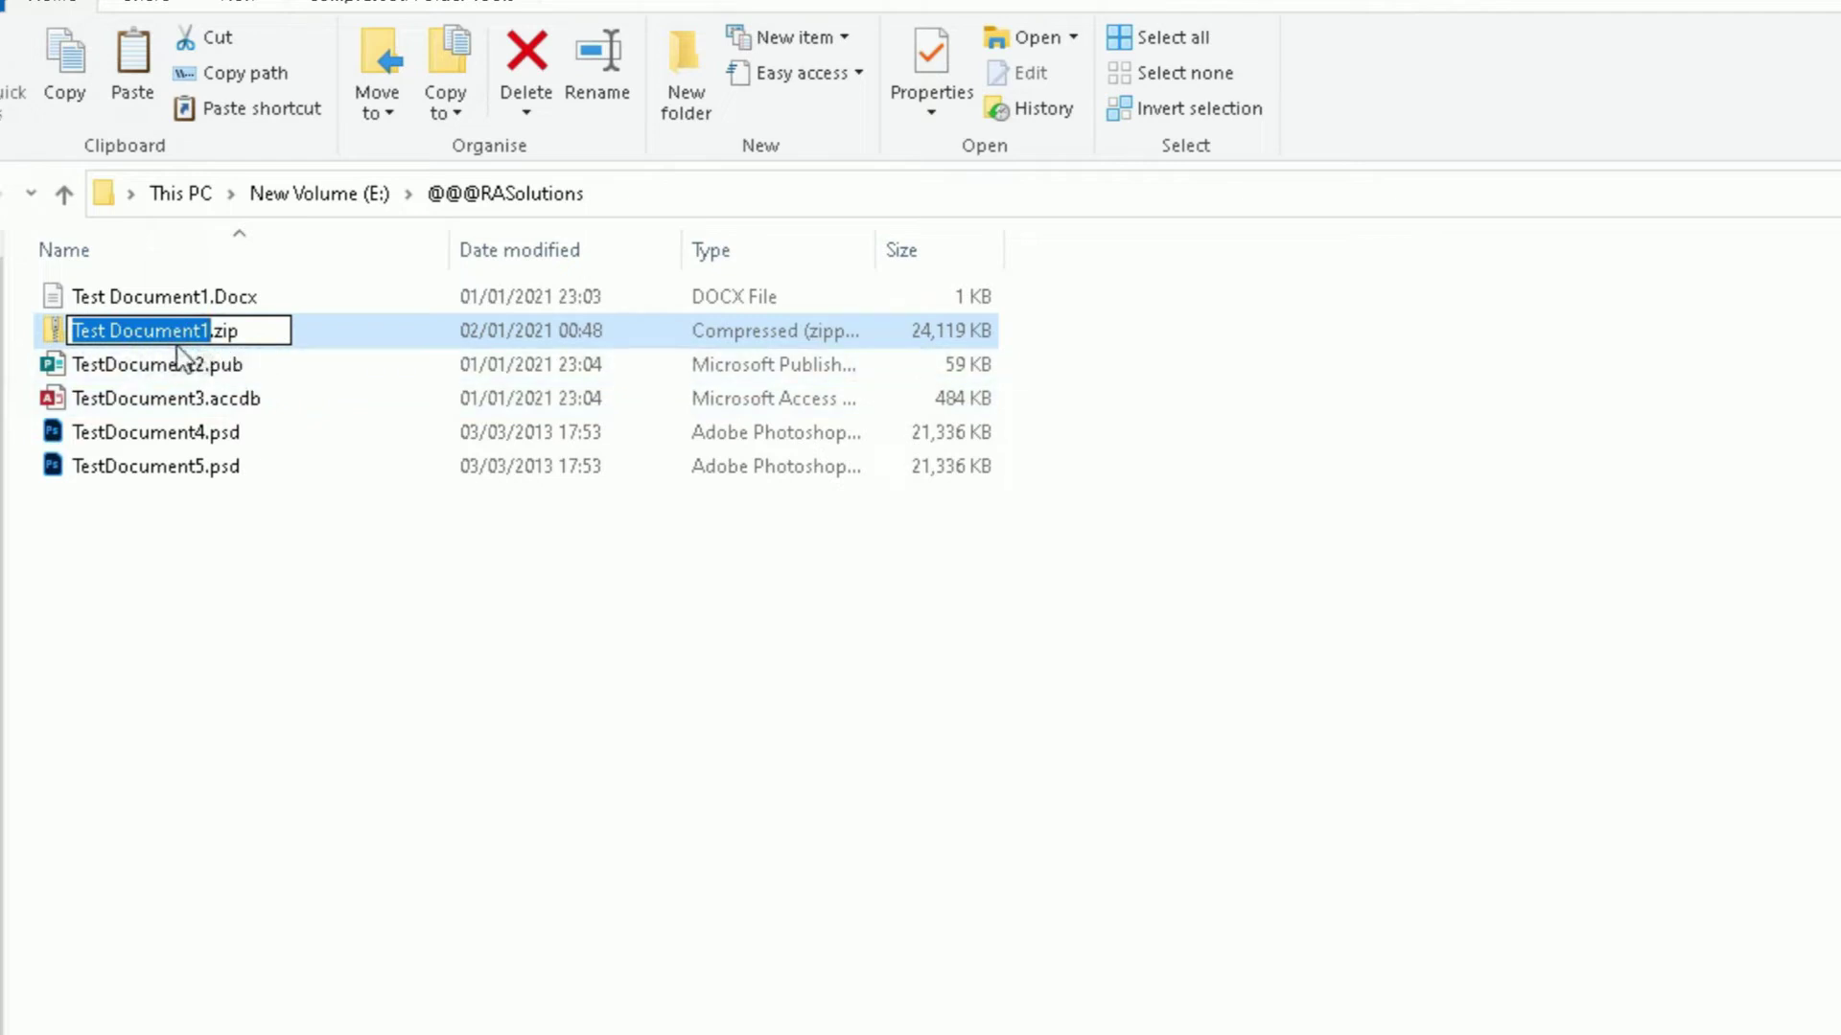
type("compr")
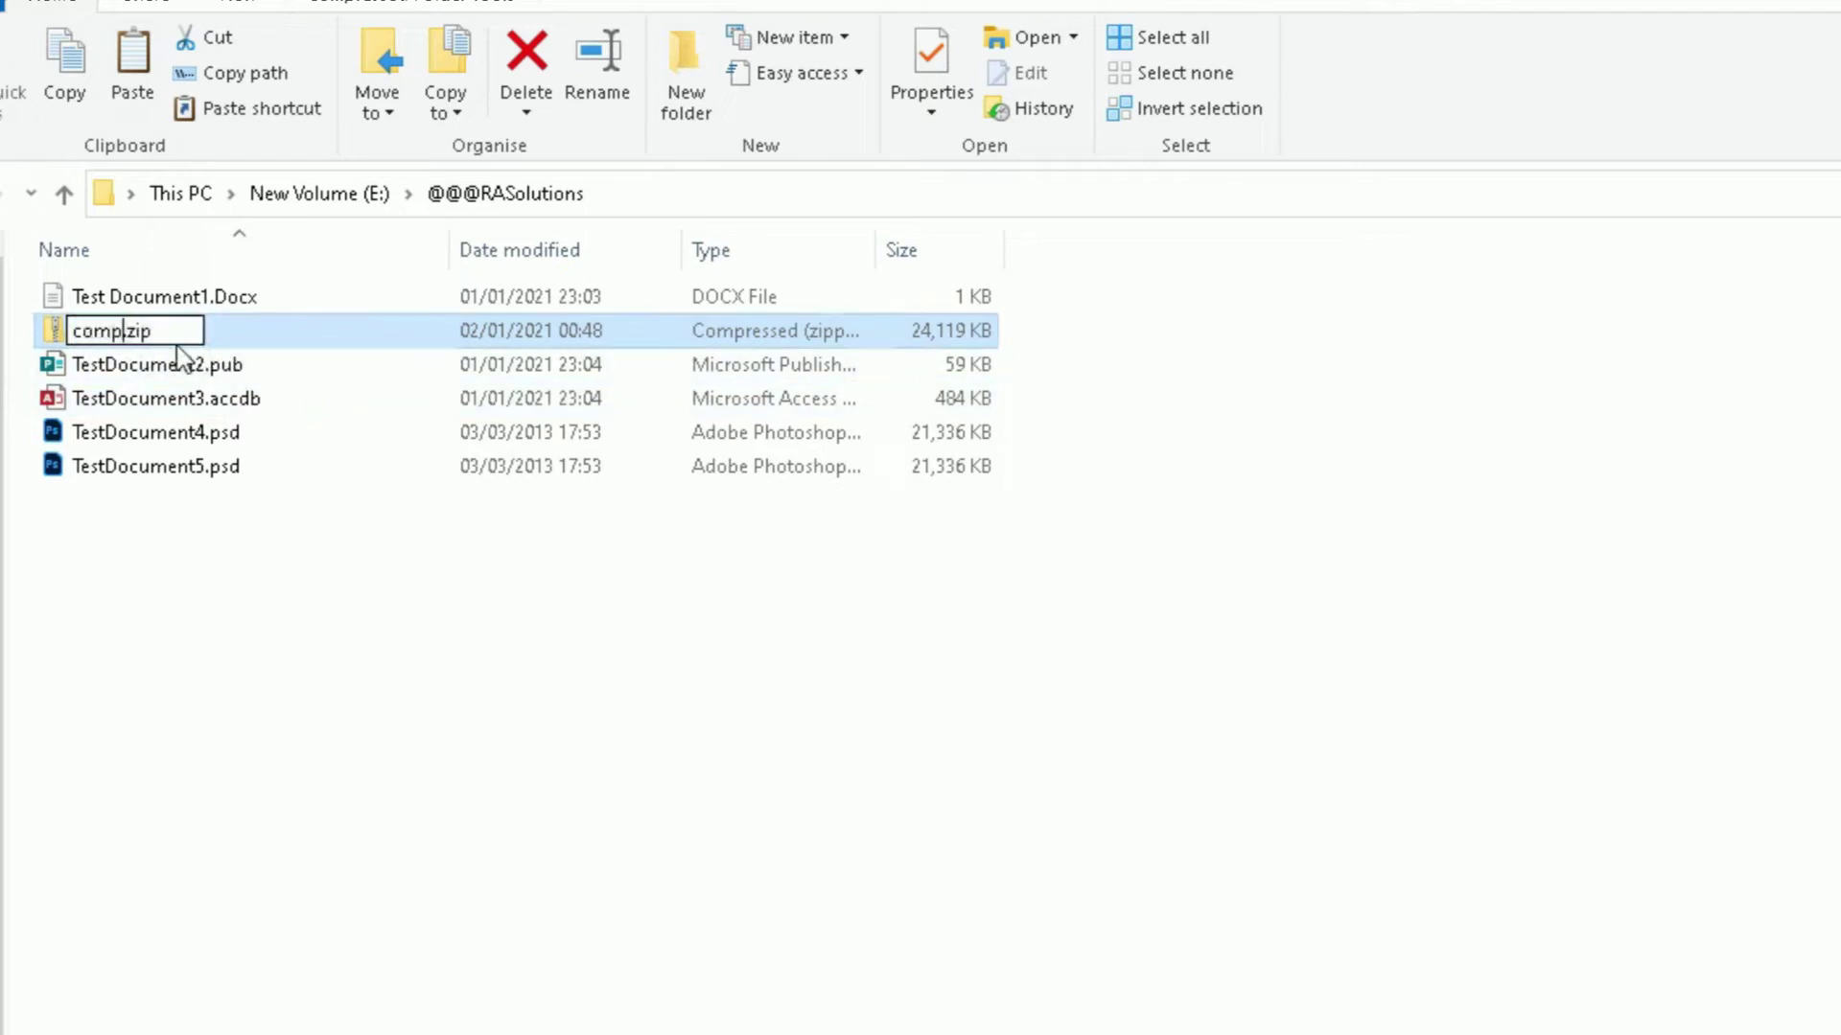
type("essed")
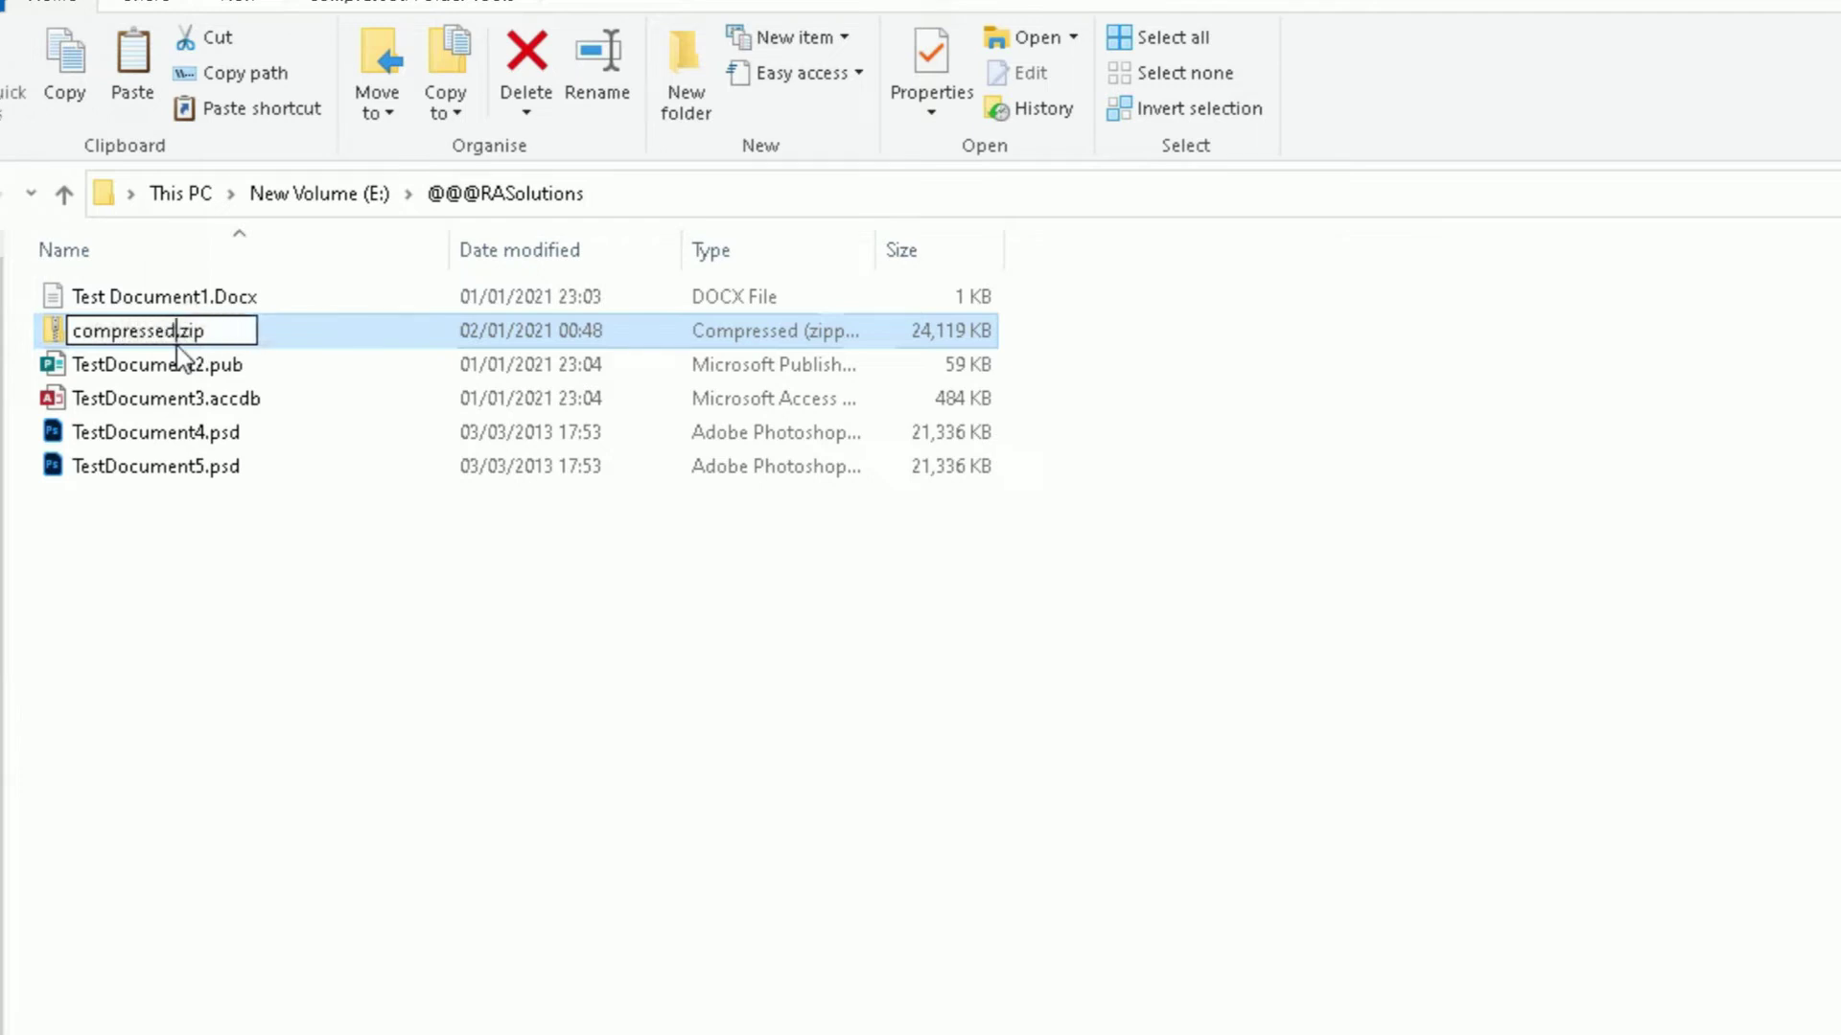
type("folder")
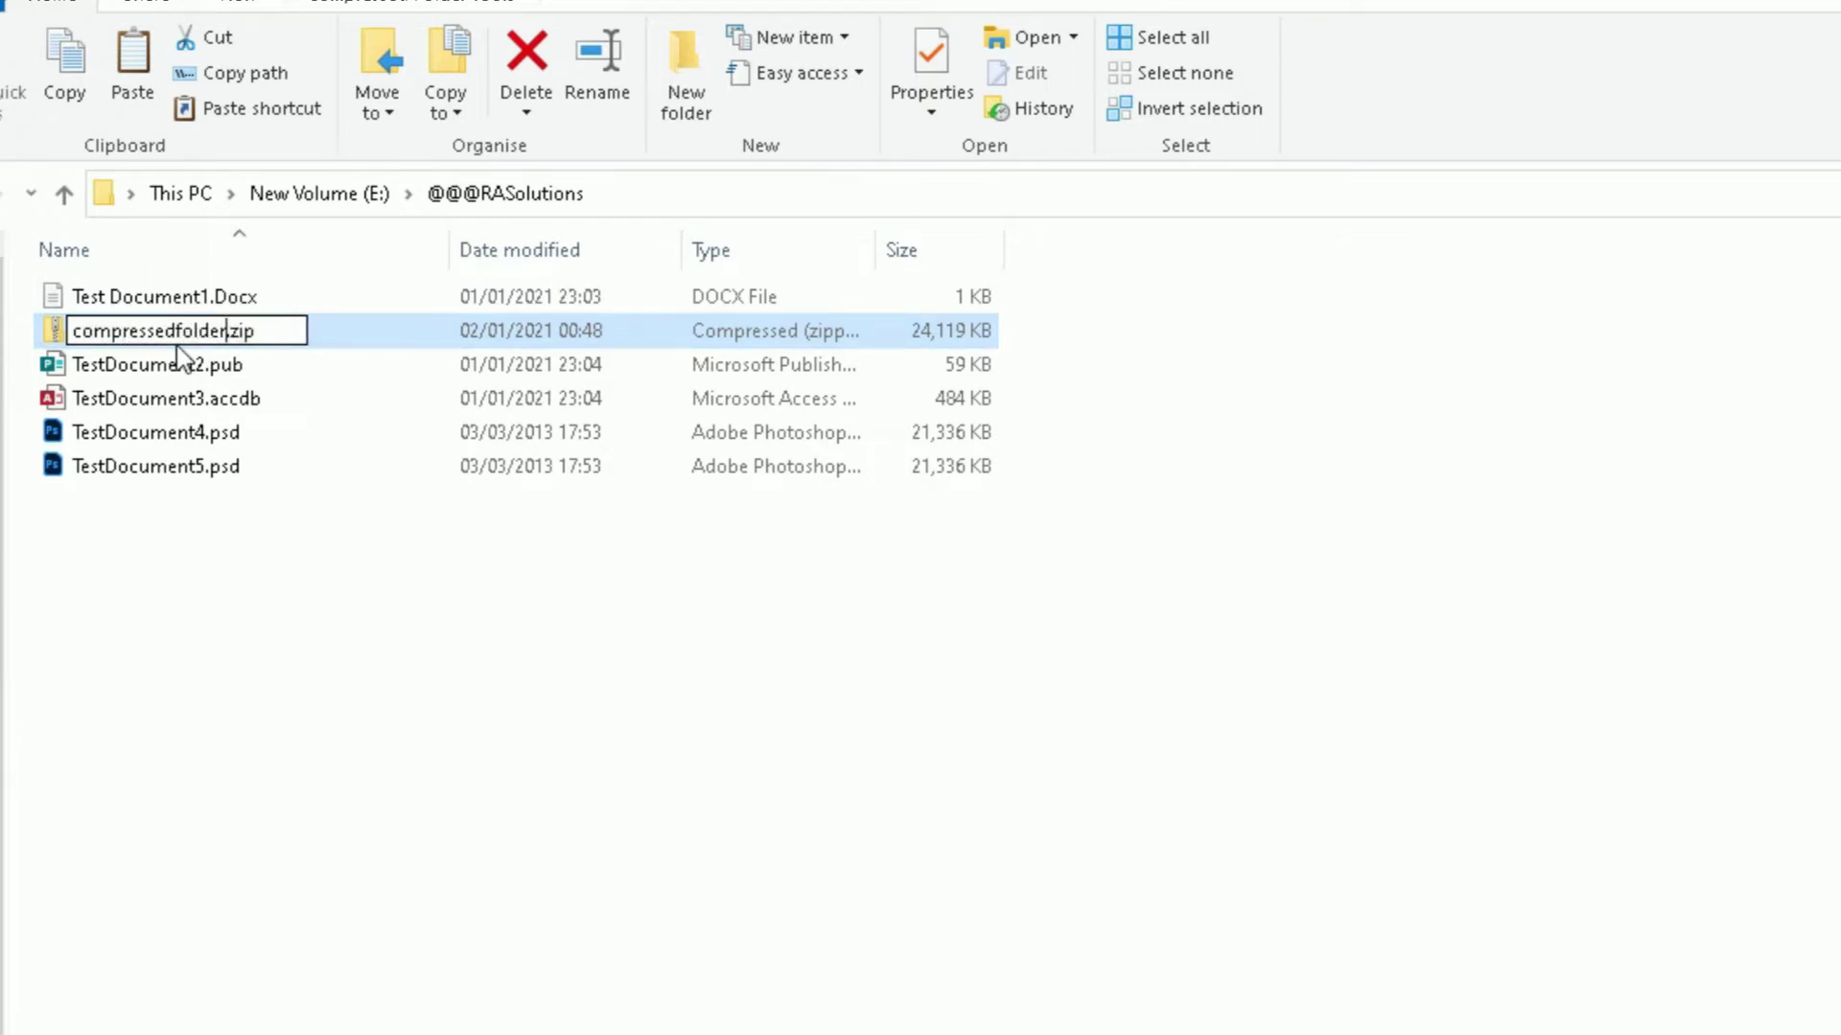
left_click(168, 572)
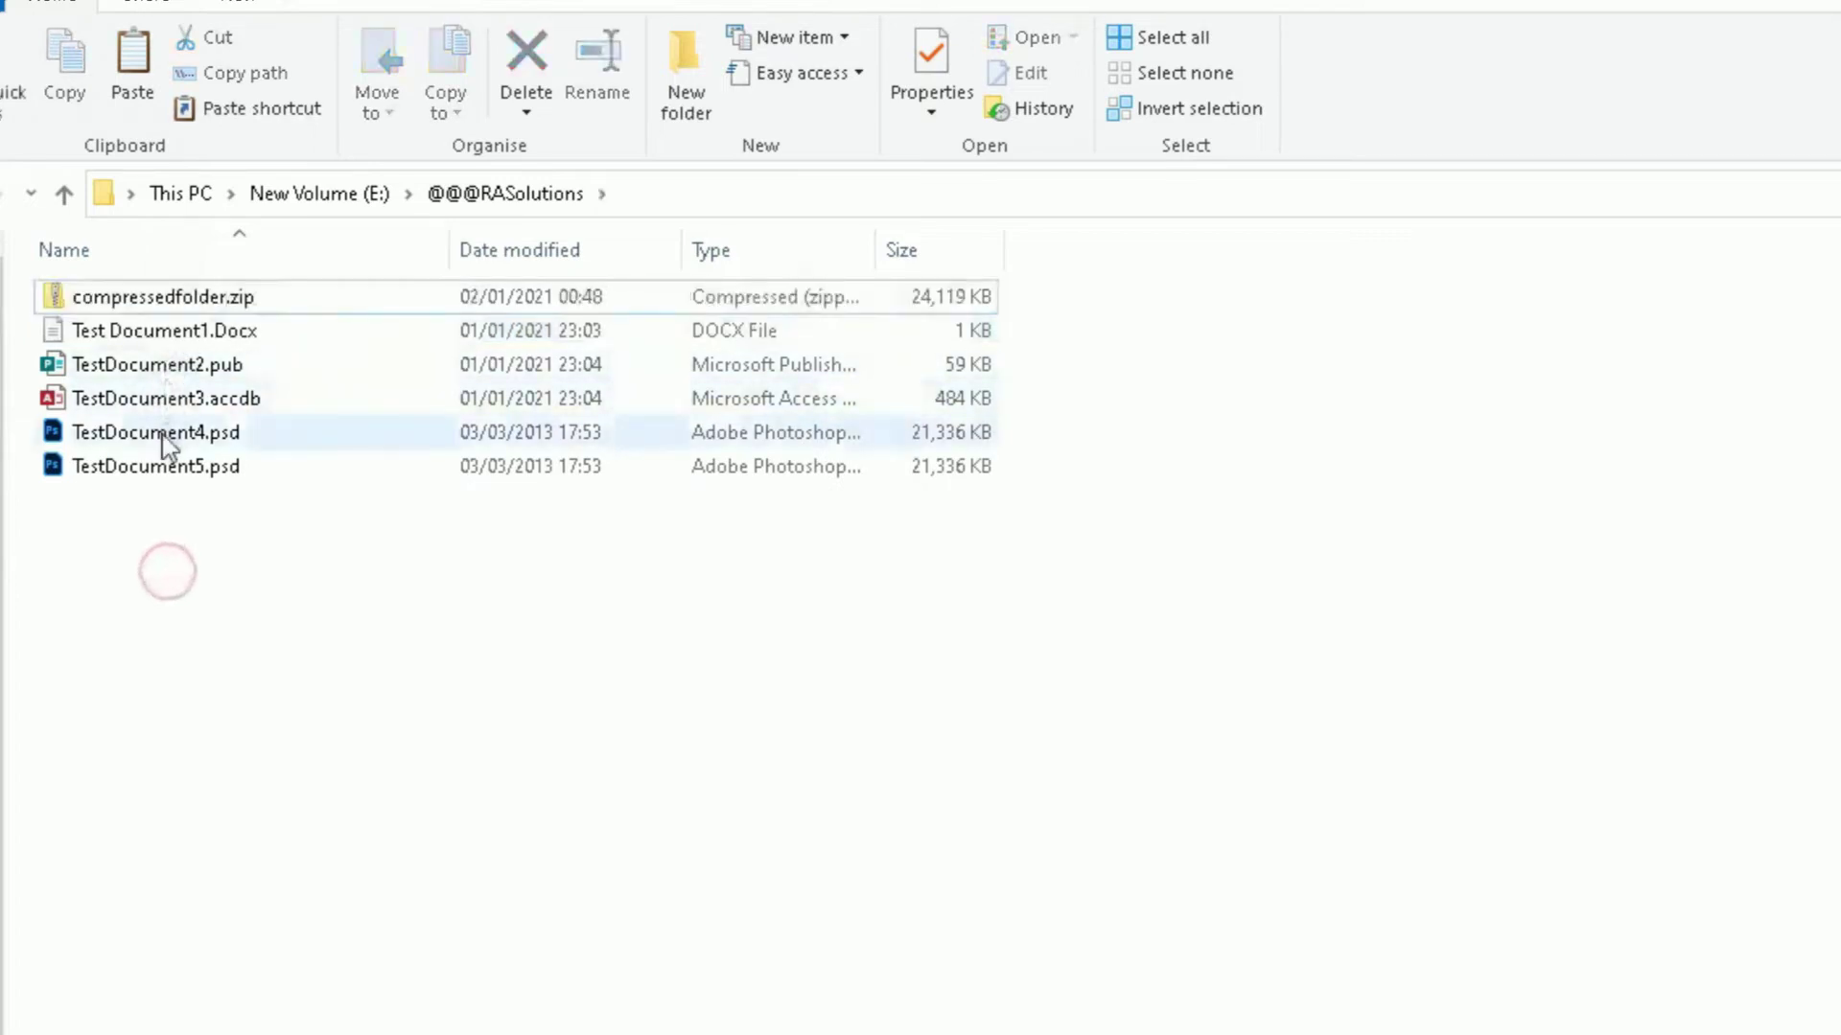
left_click(165, 301)
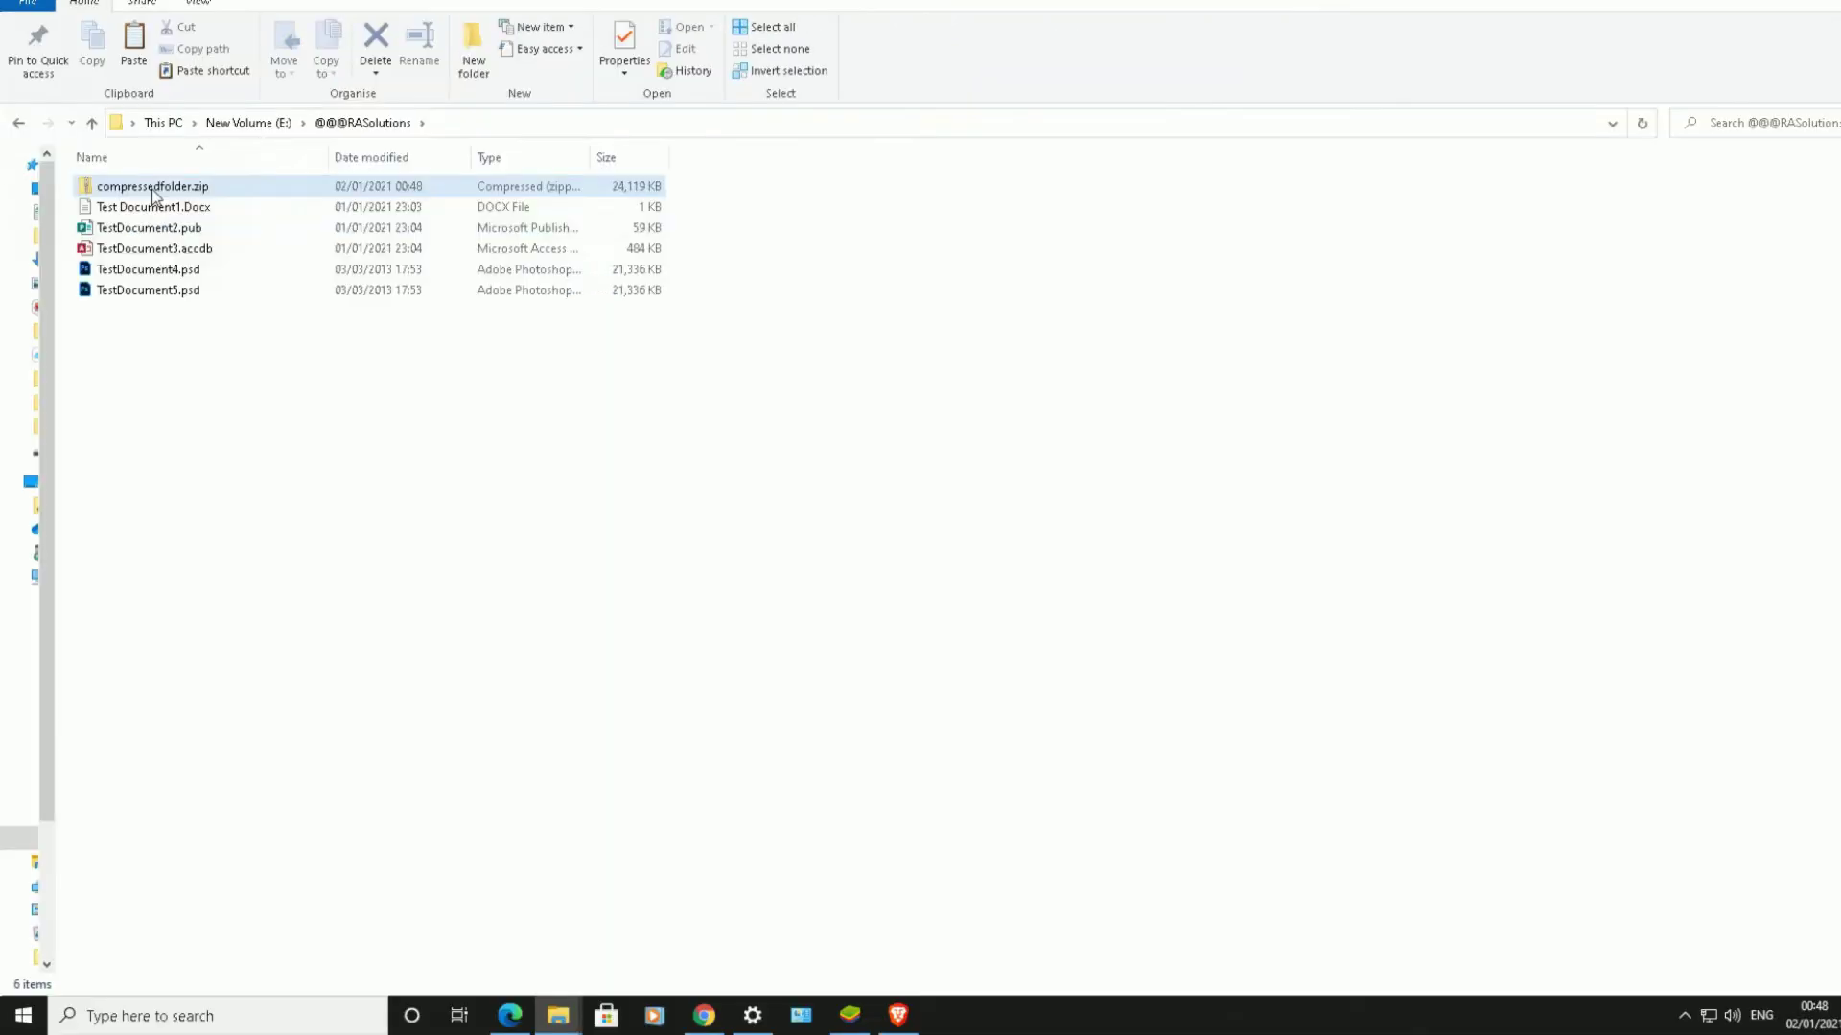
double_click(154, 191)
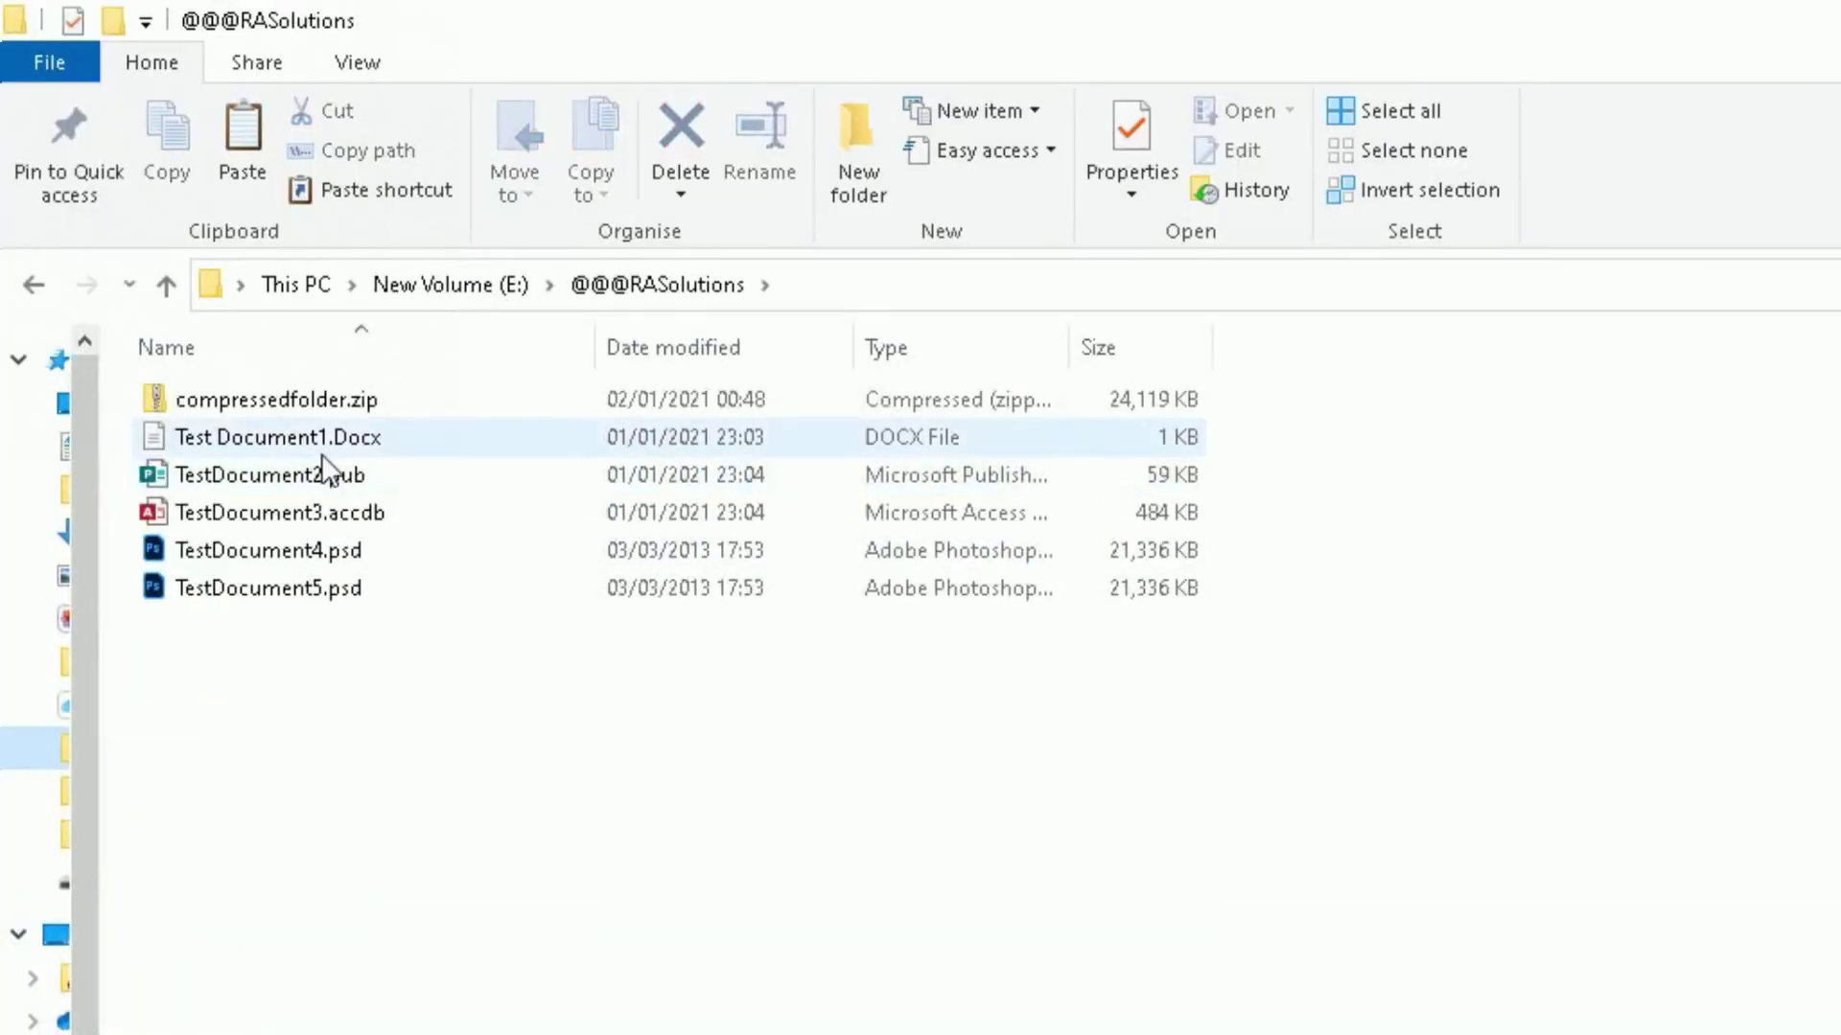
left_click(297, 392)
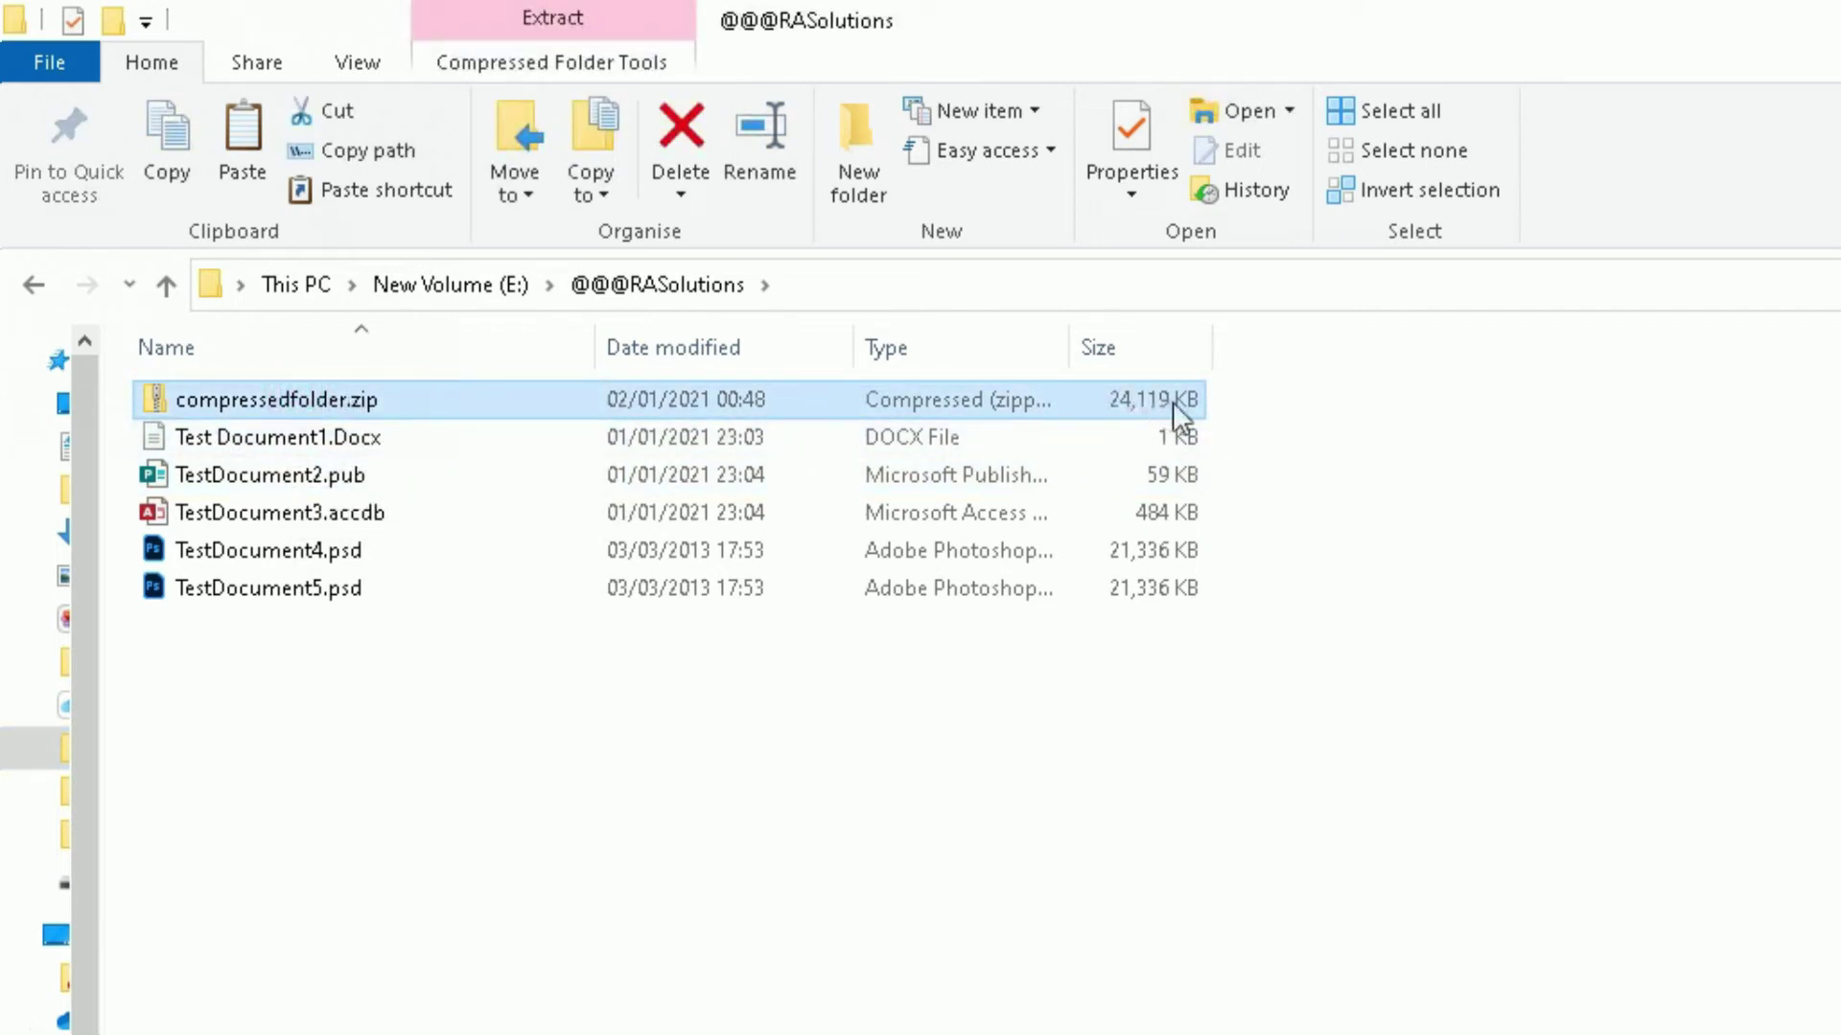
right_click(328, 404)
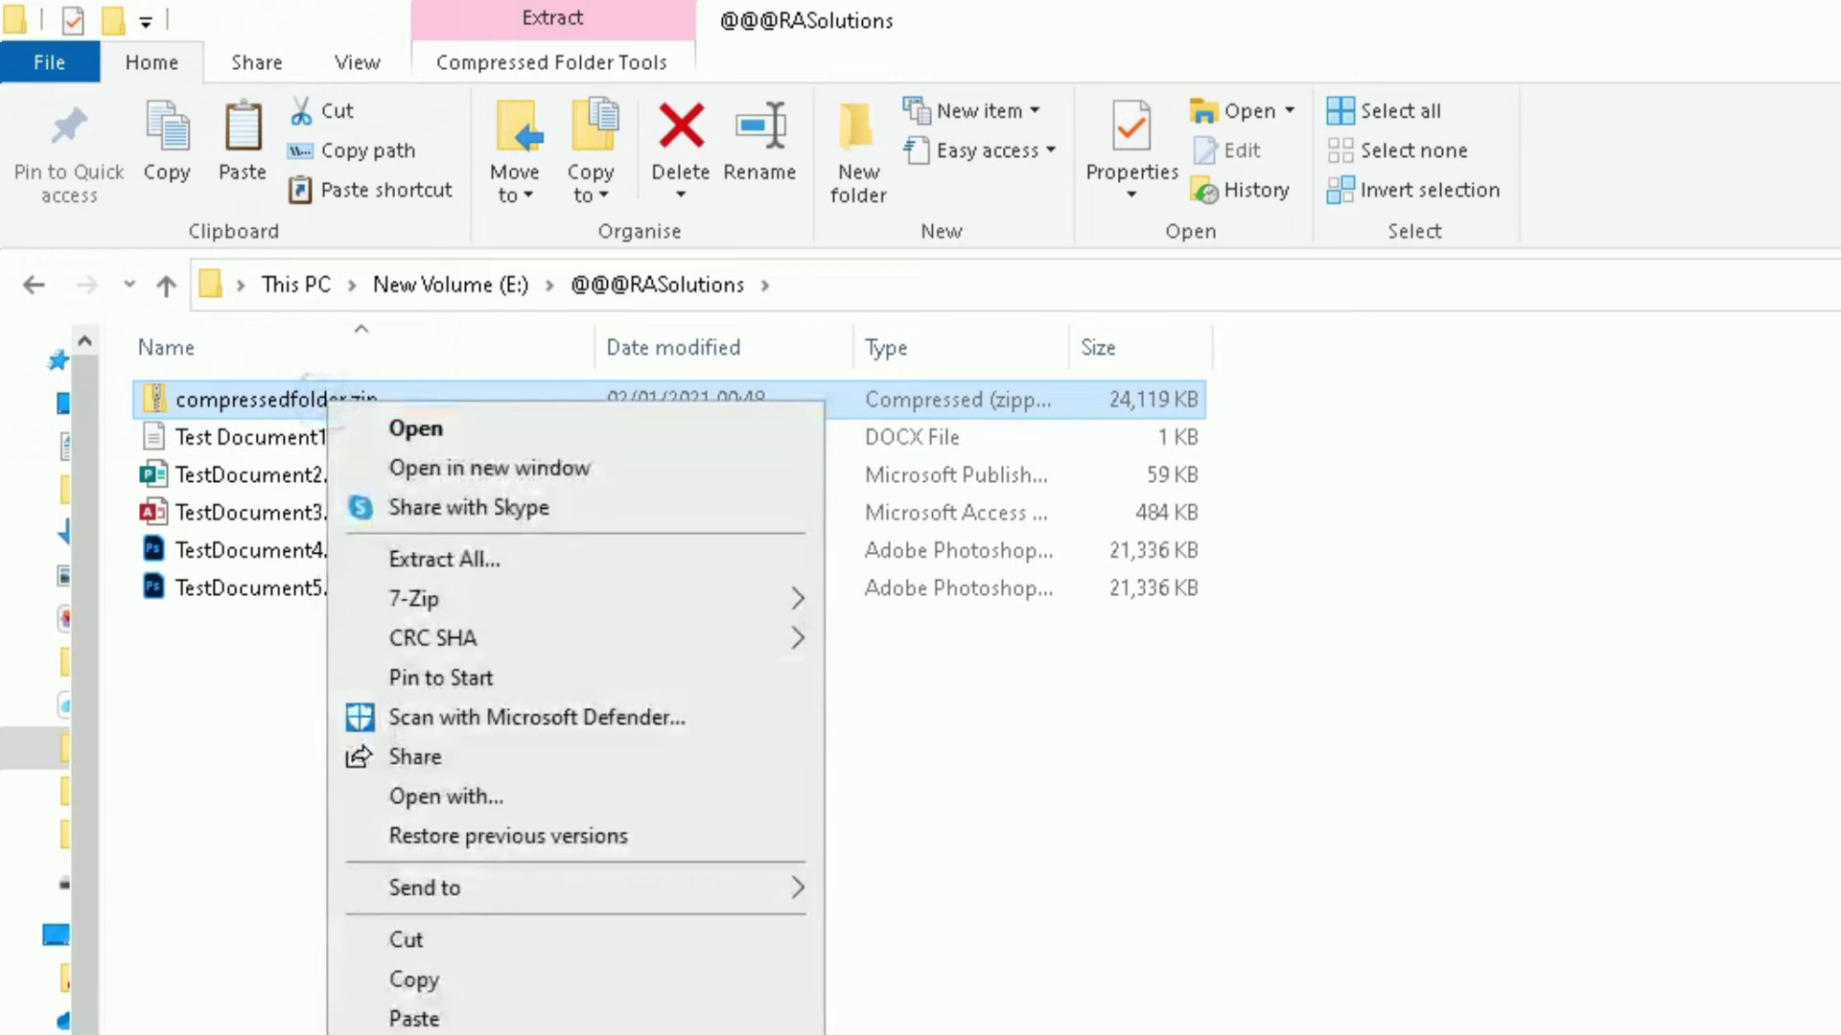
key("r")
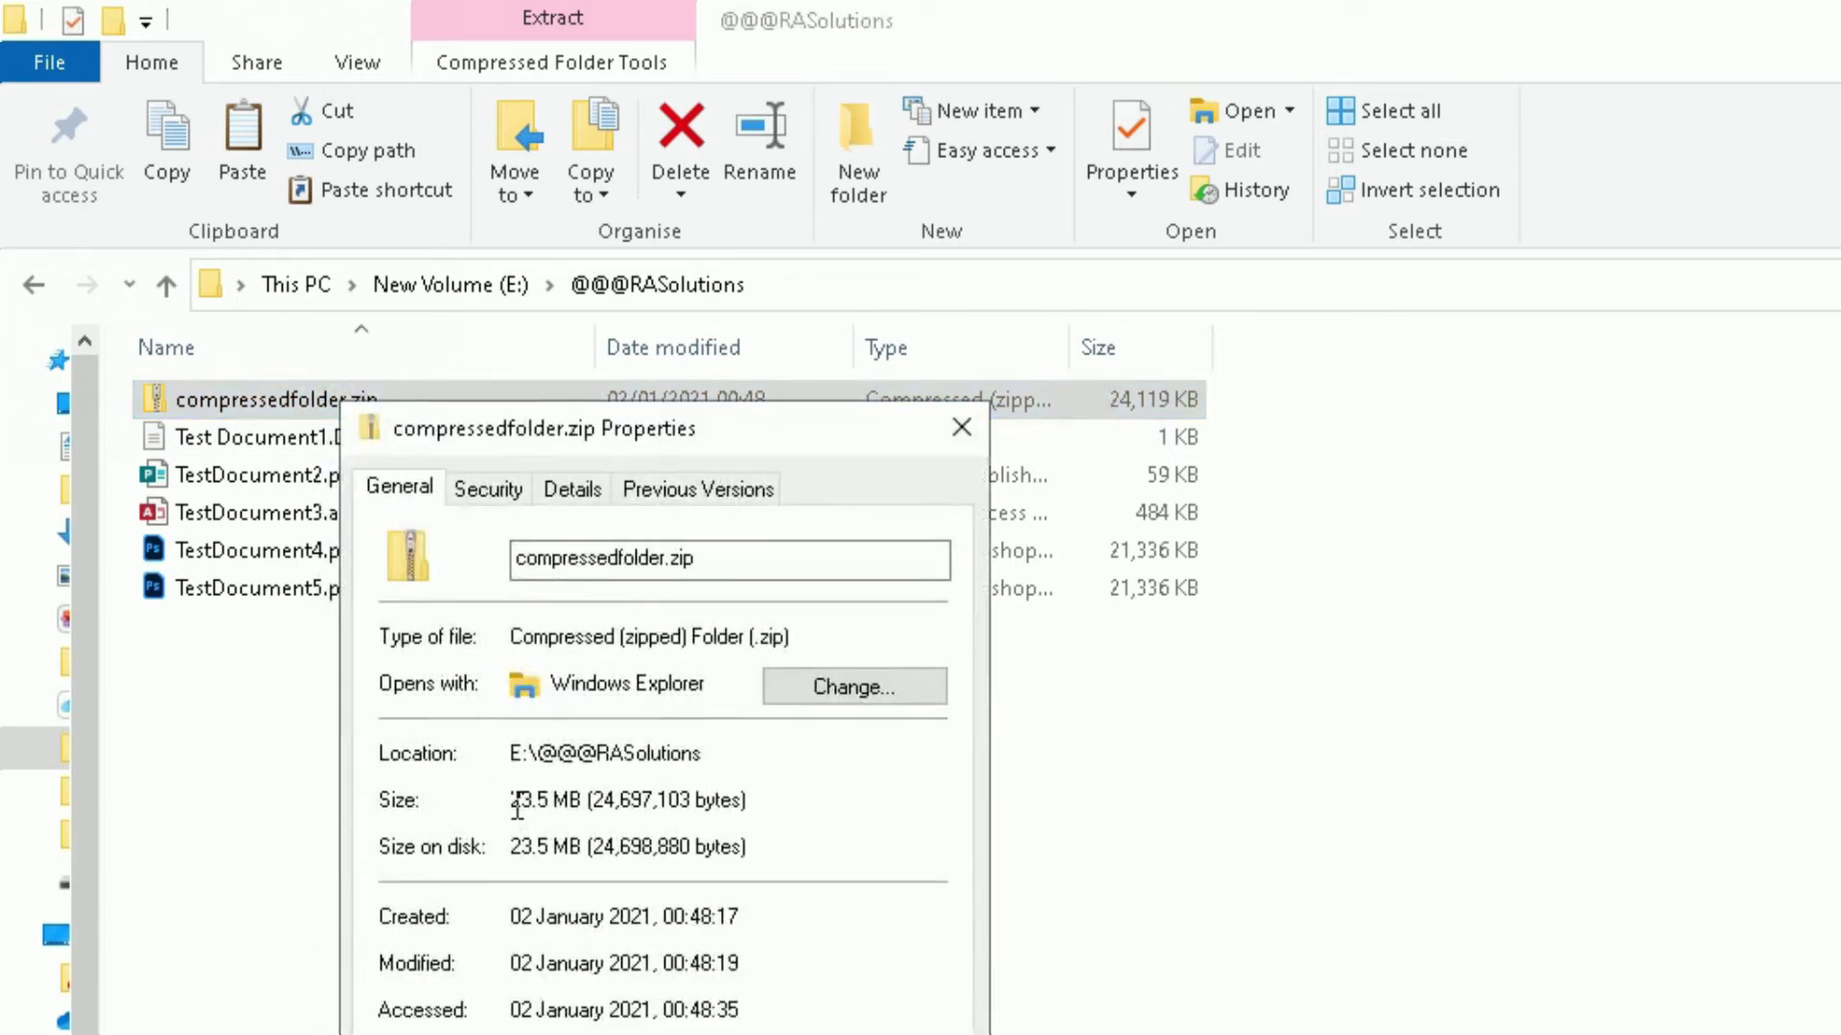
left_click_drag(517, 805, 585, 796)
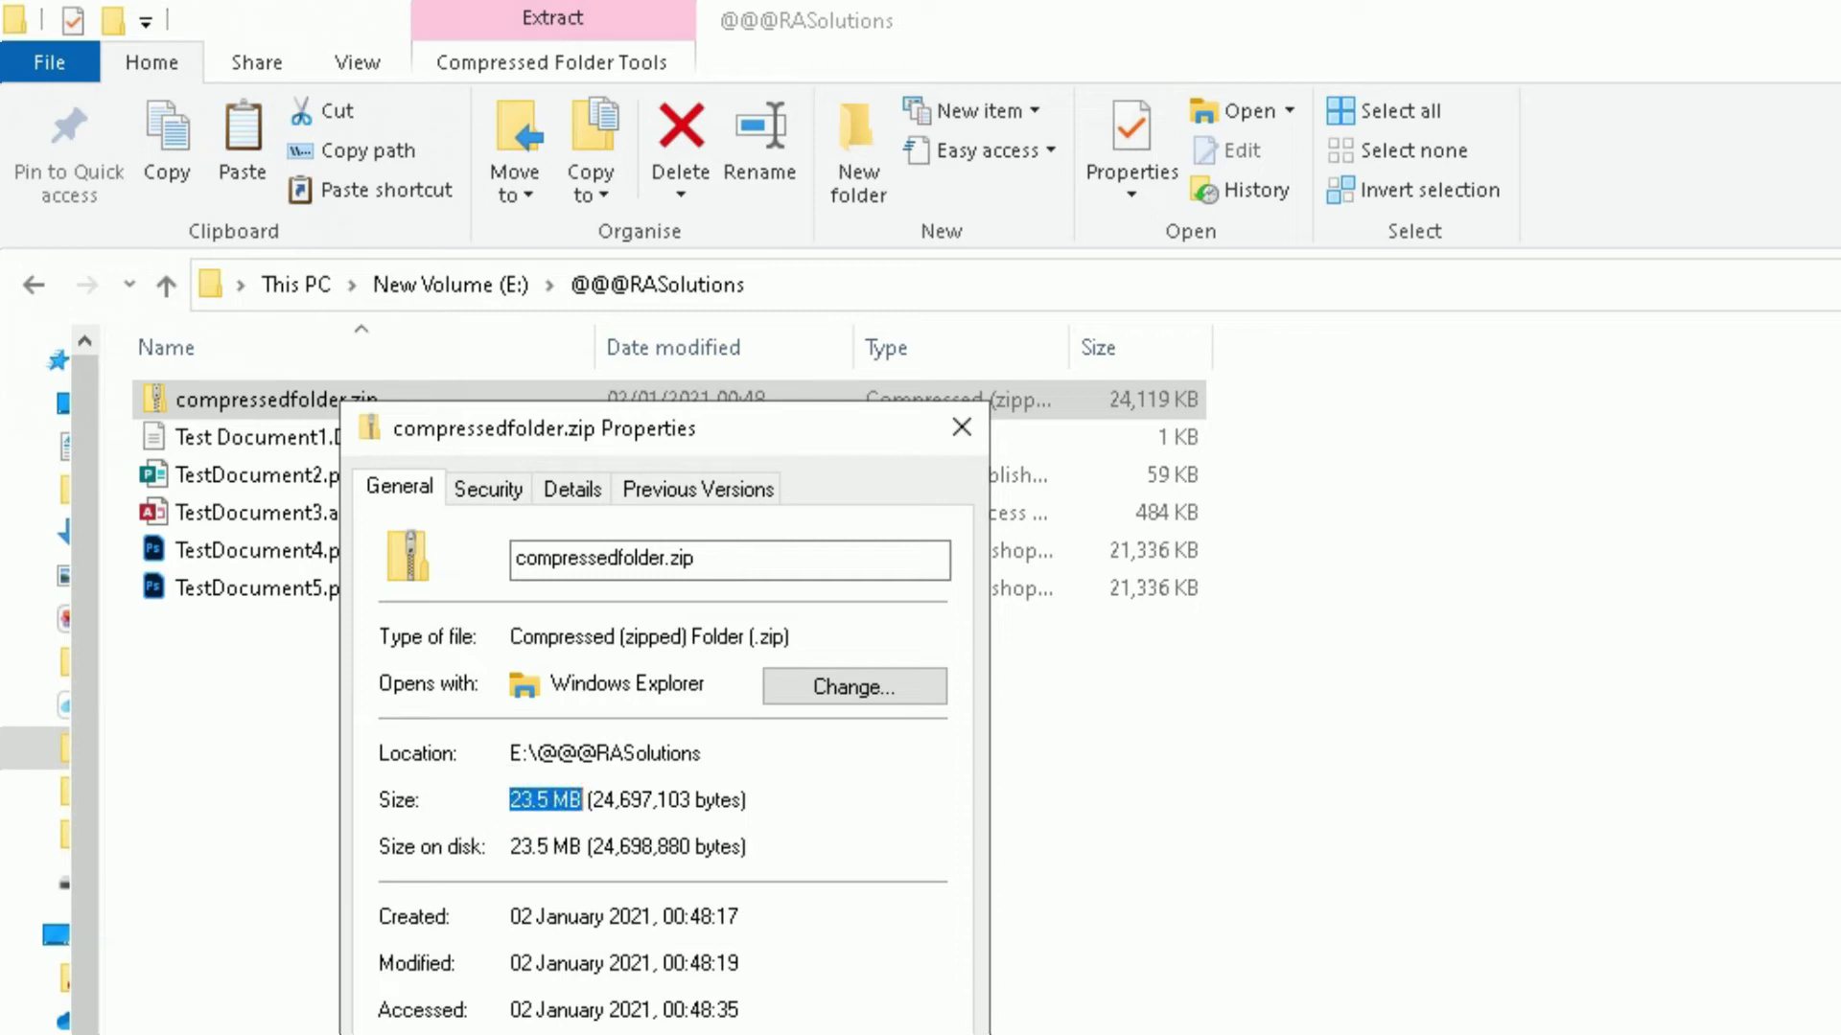
key("Escape")
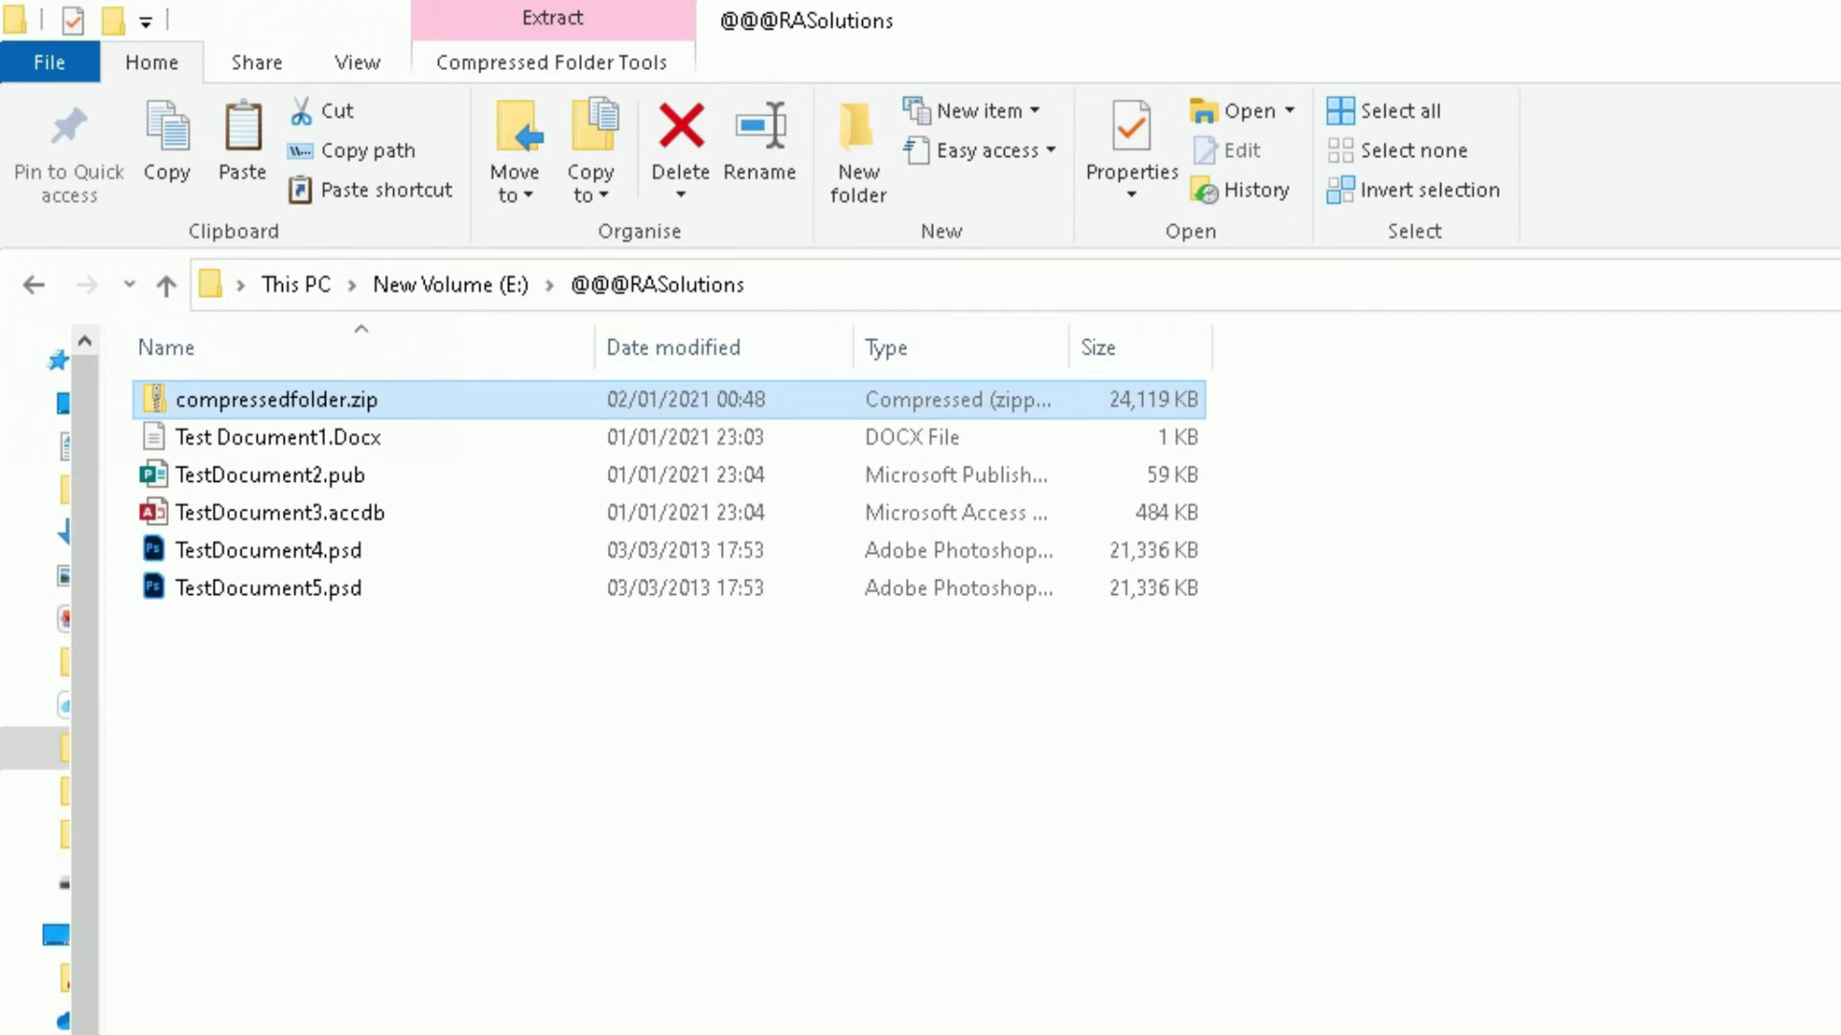
mouse_move(703, 1021)
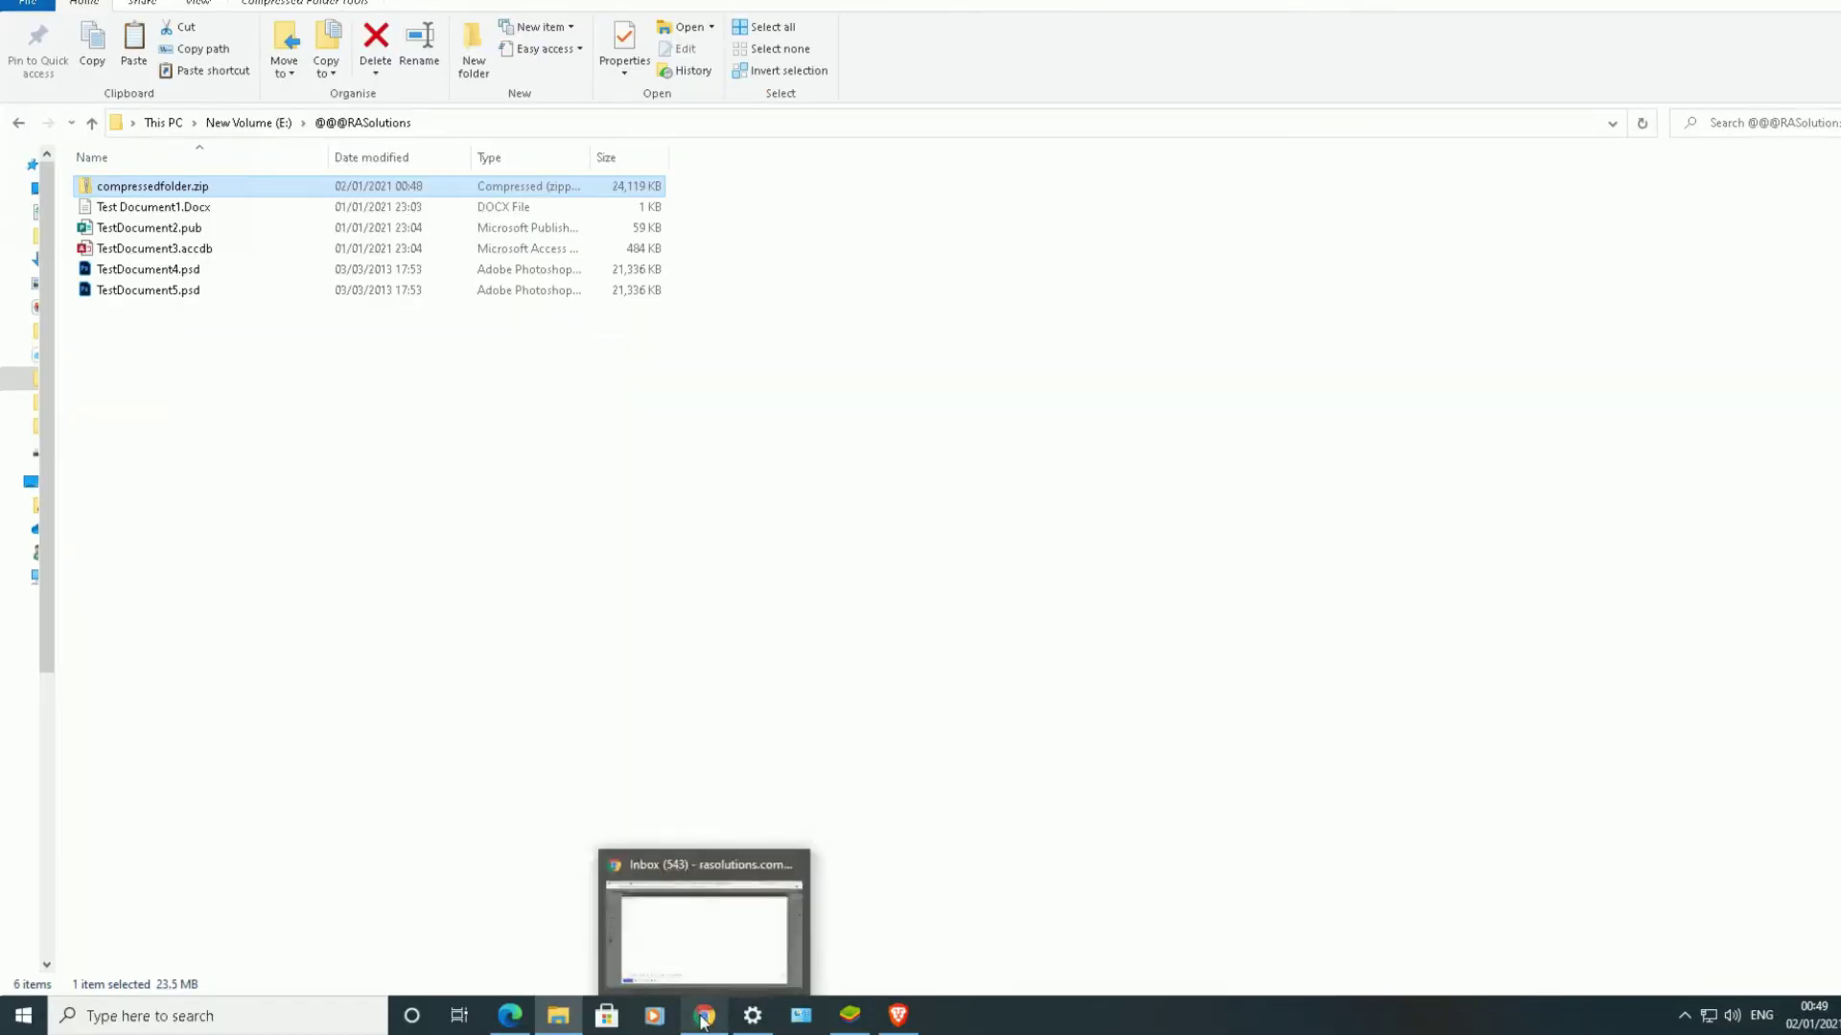
Step: Attach compressedfolder.zip (24,119K) to the Gmail draft being composed
left_click(704, 925)
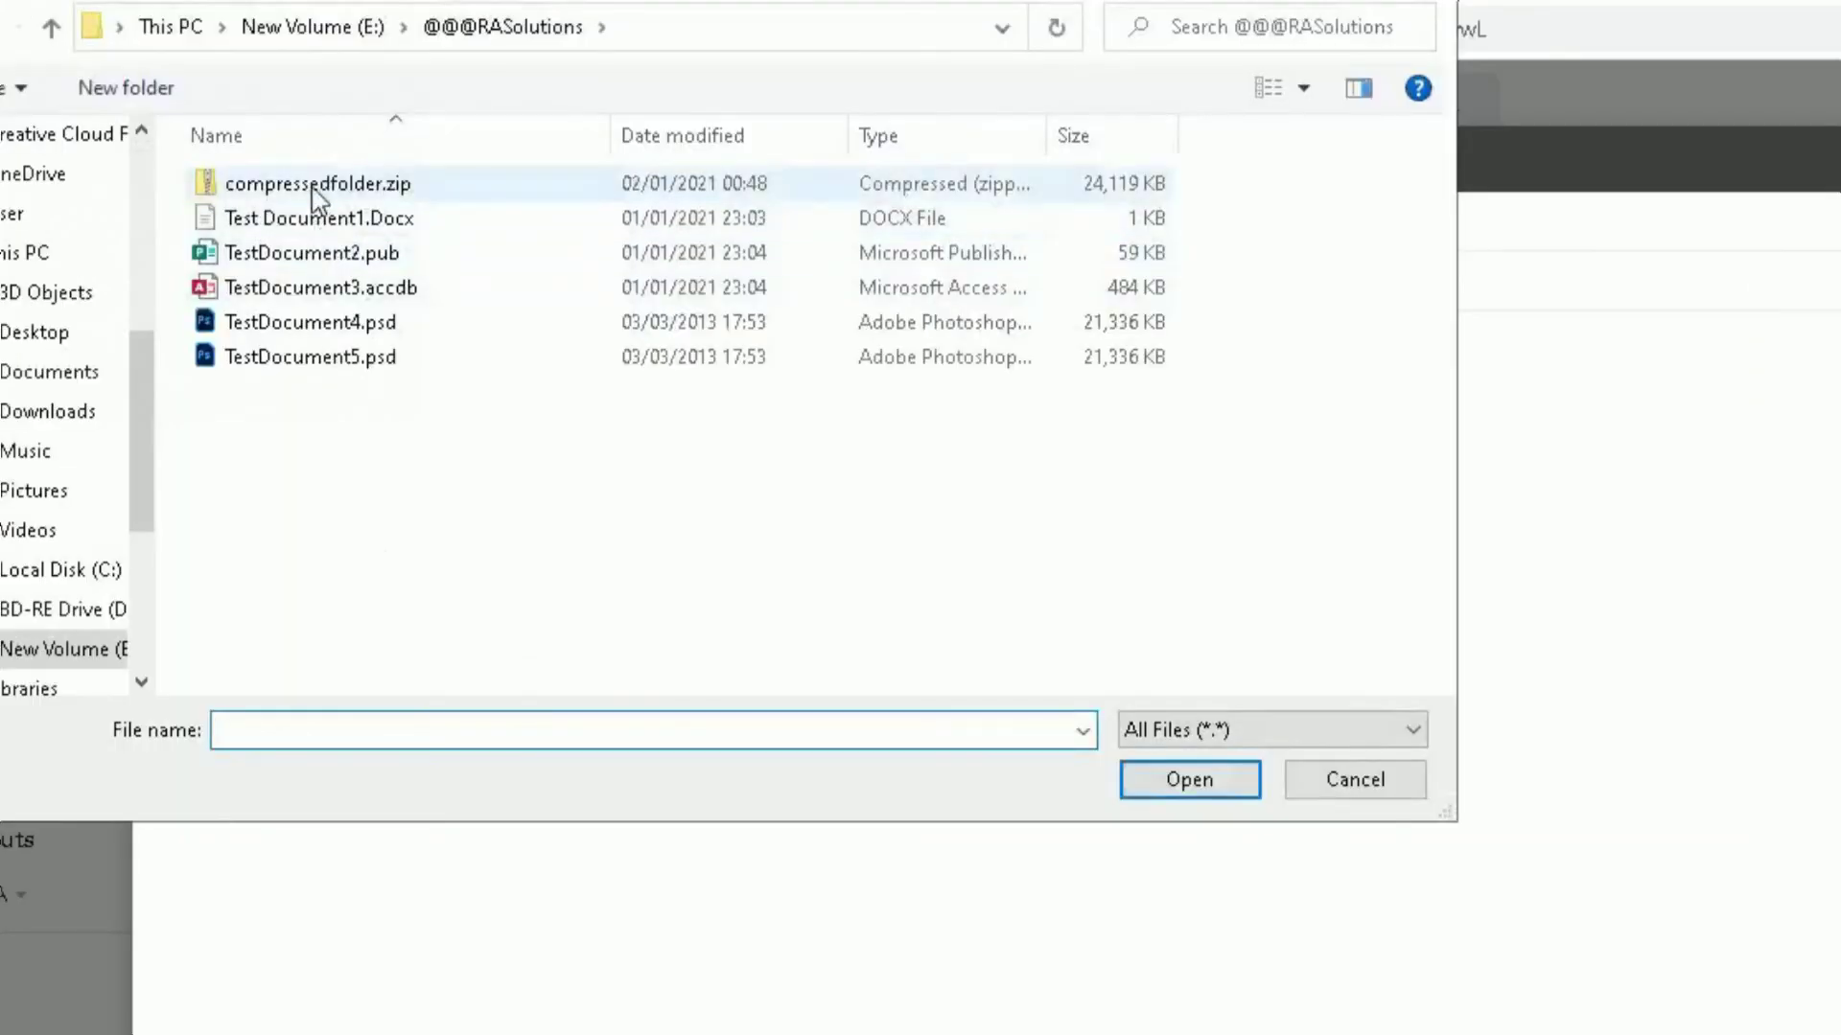
left_click(282, 121)
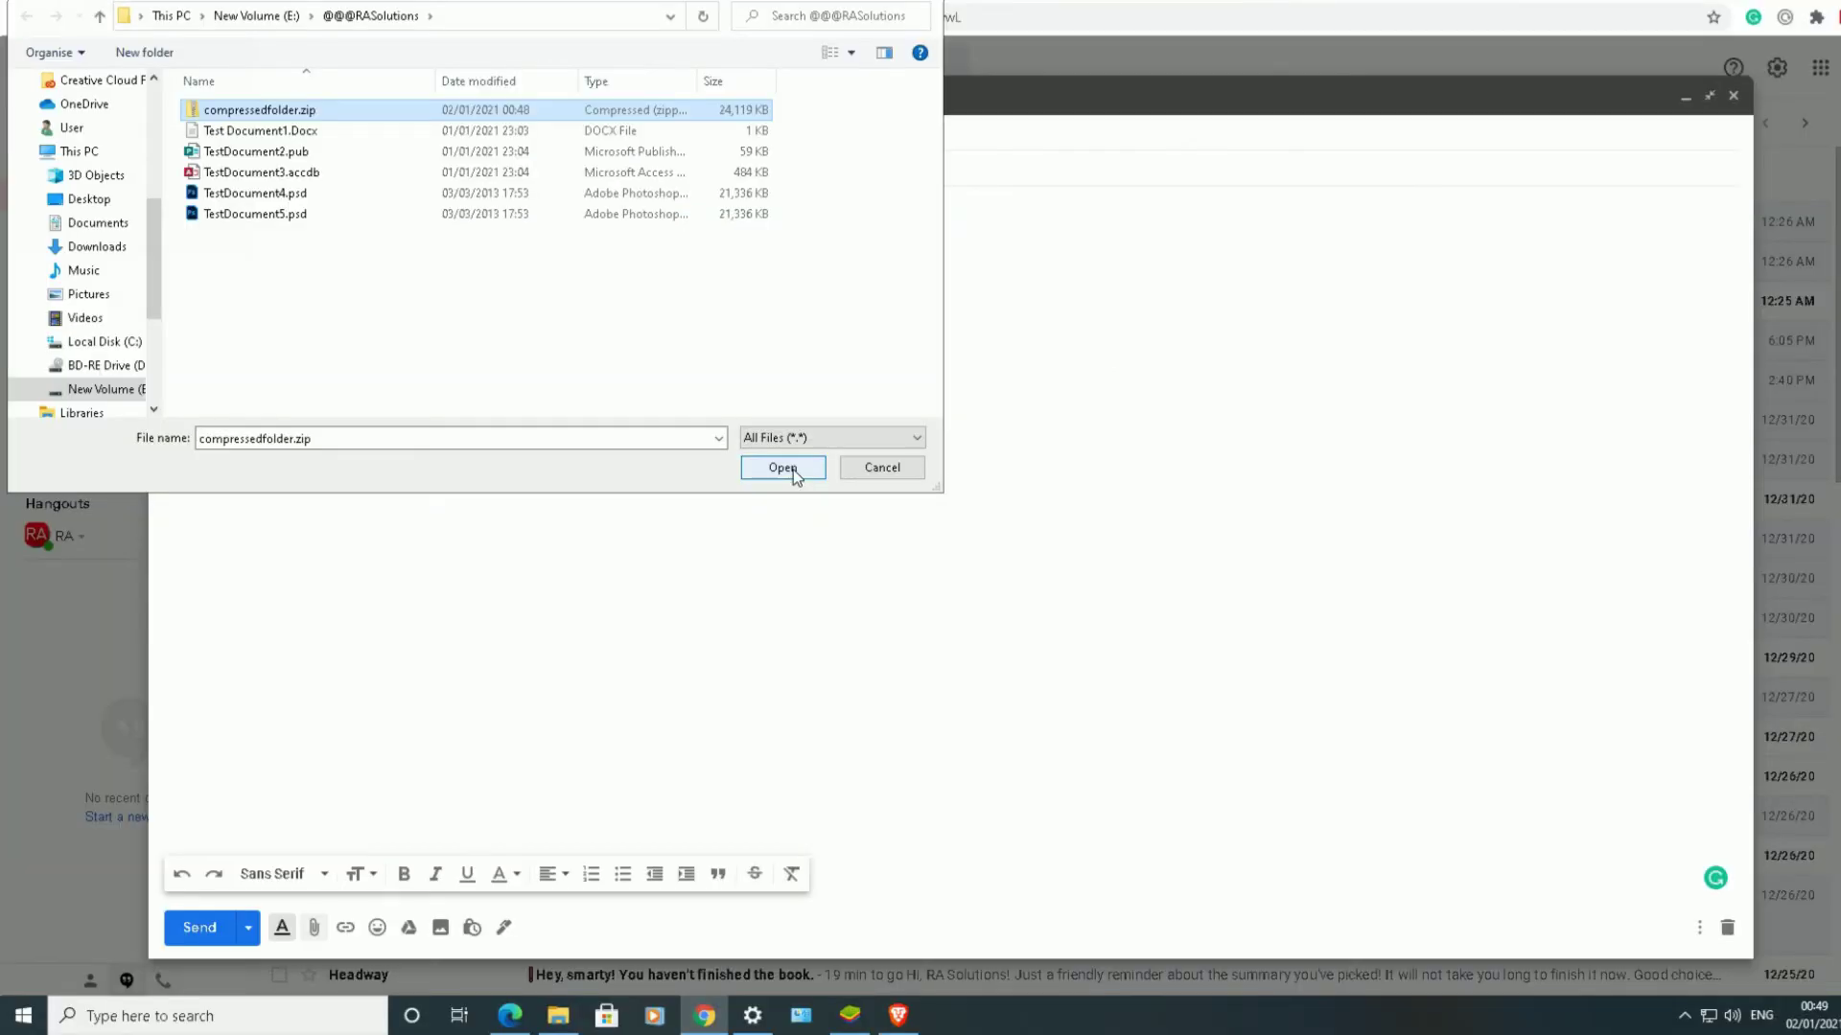
left_click(782, 468)
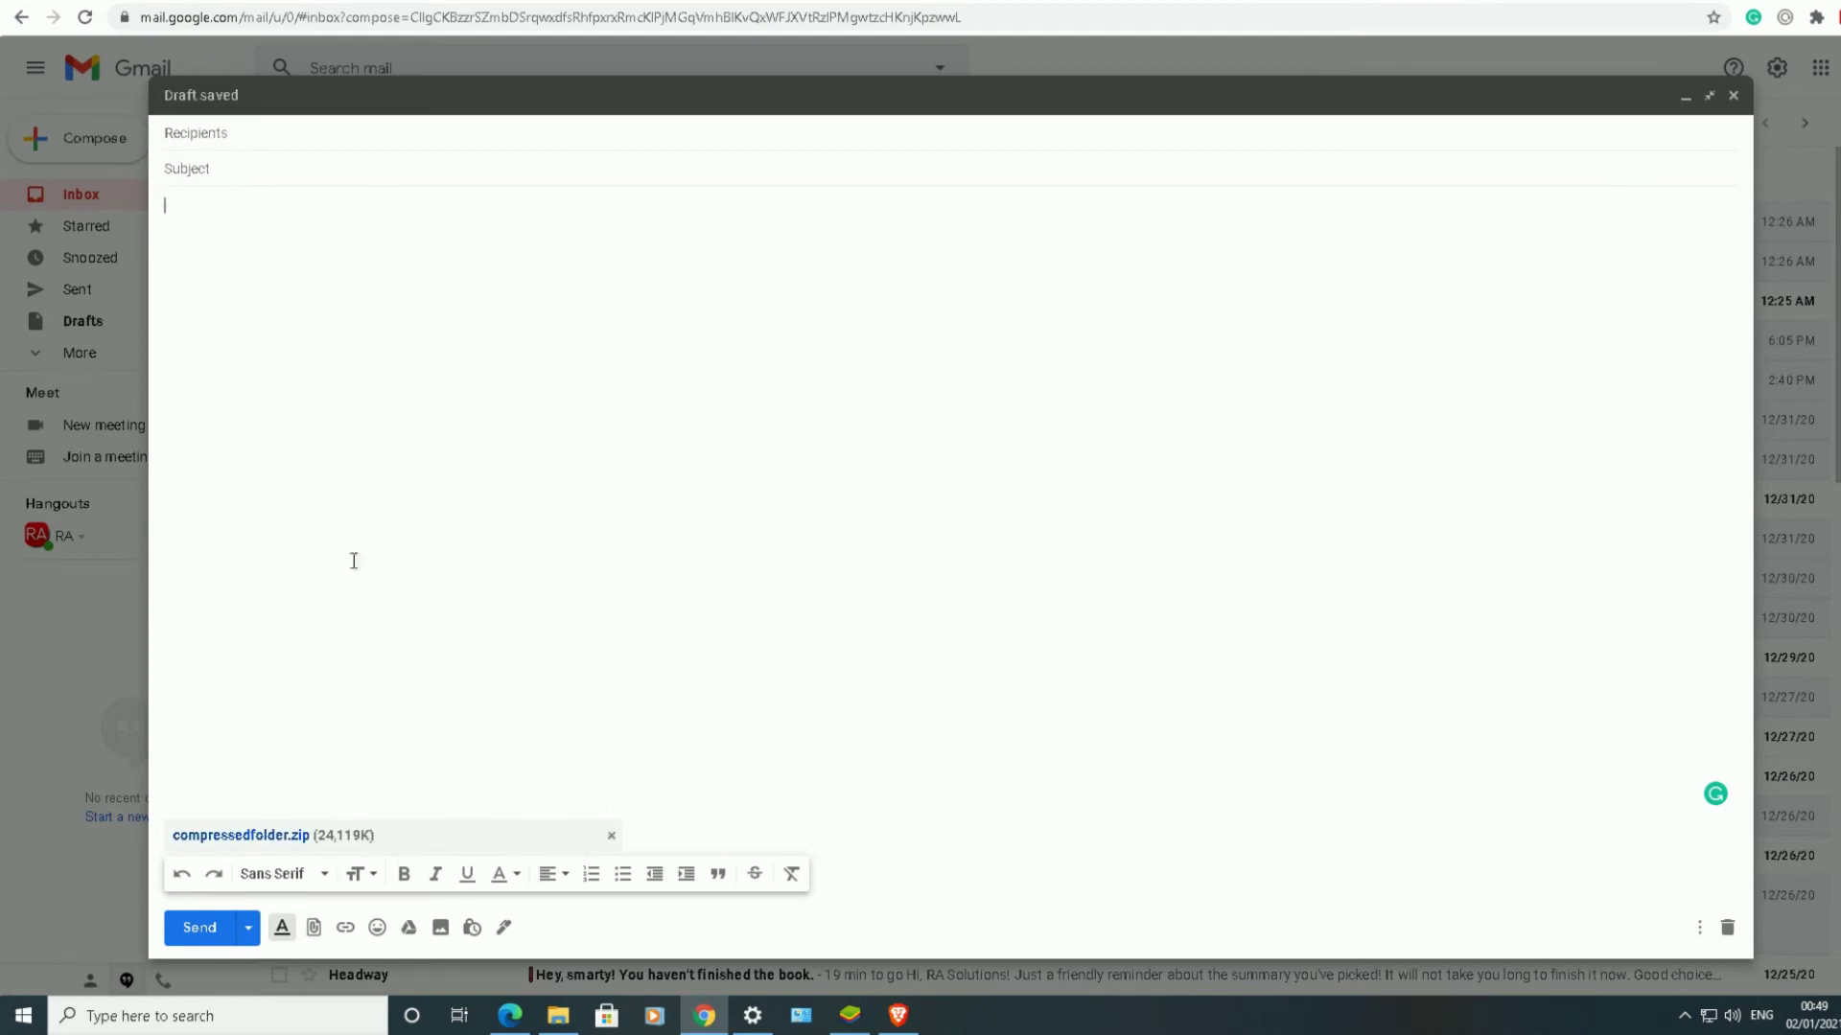
left_click(291, 140)
left_click(300, 154)
left_click(303, 132)
left_click(300, 165)
left_click(302, 134)
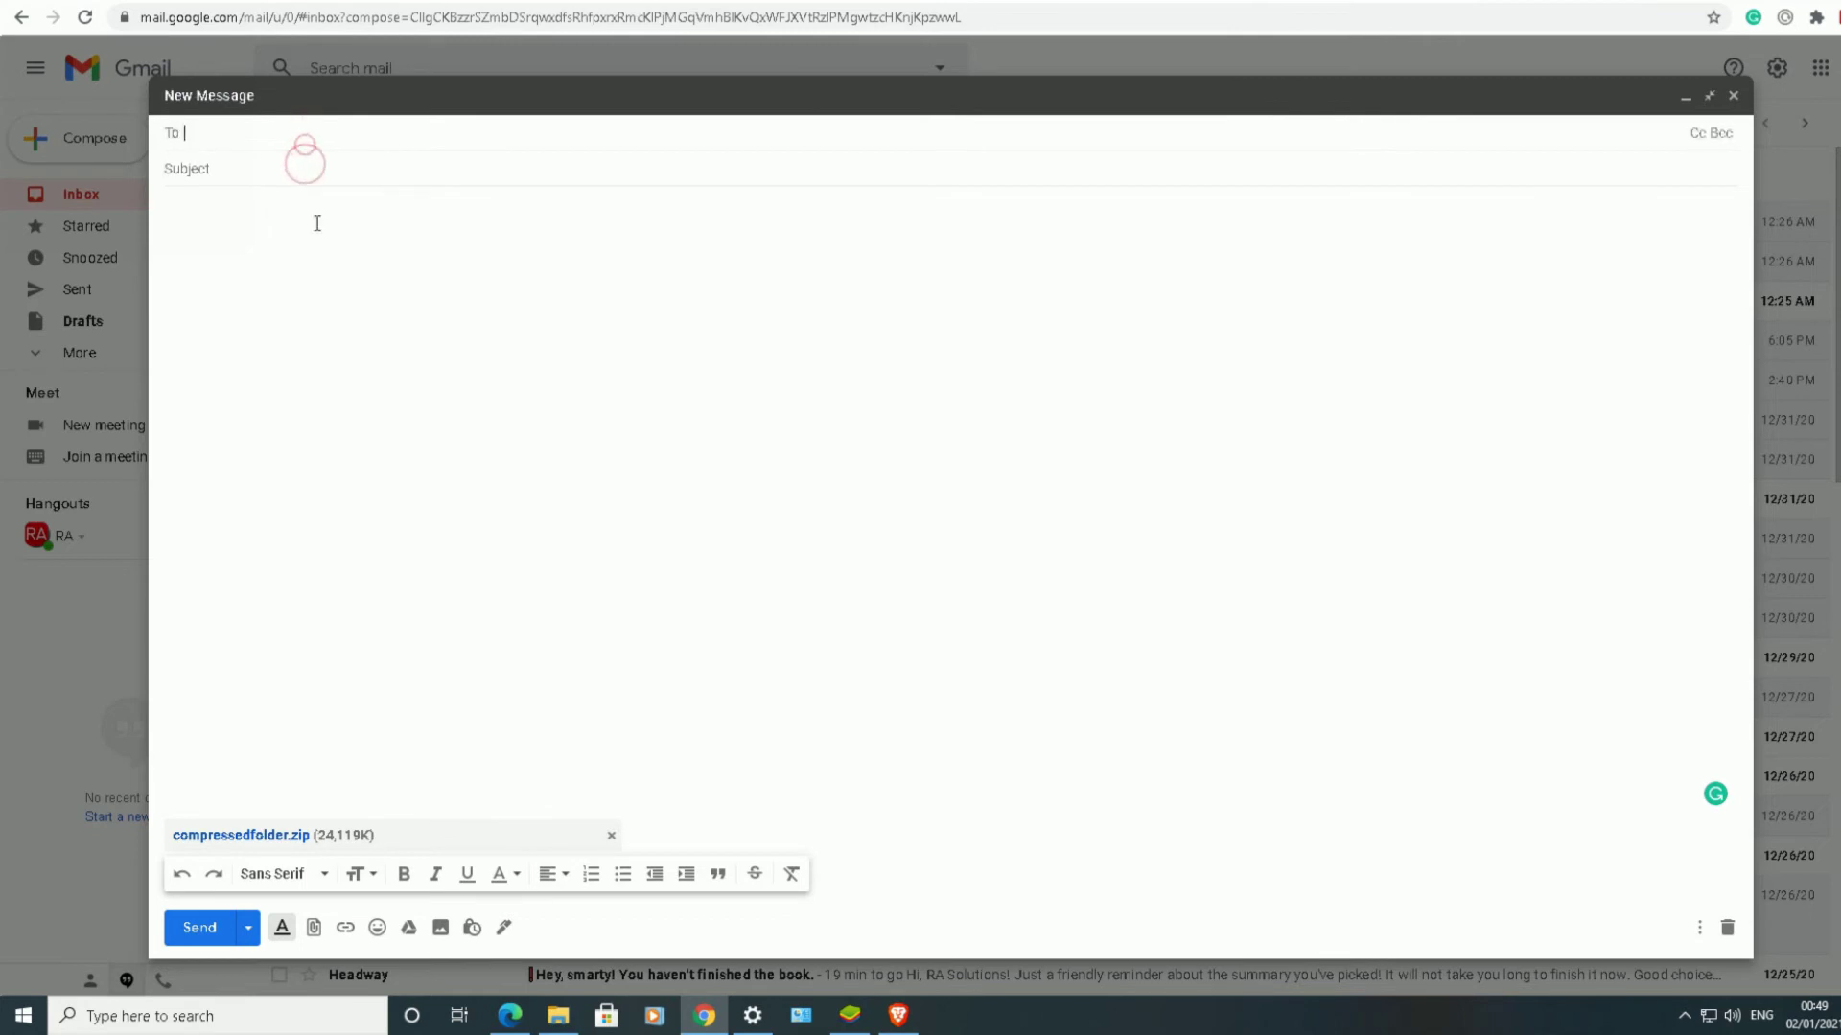
left_click(316, 133)
left_click(555, 761)
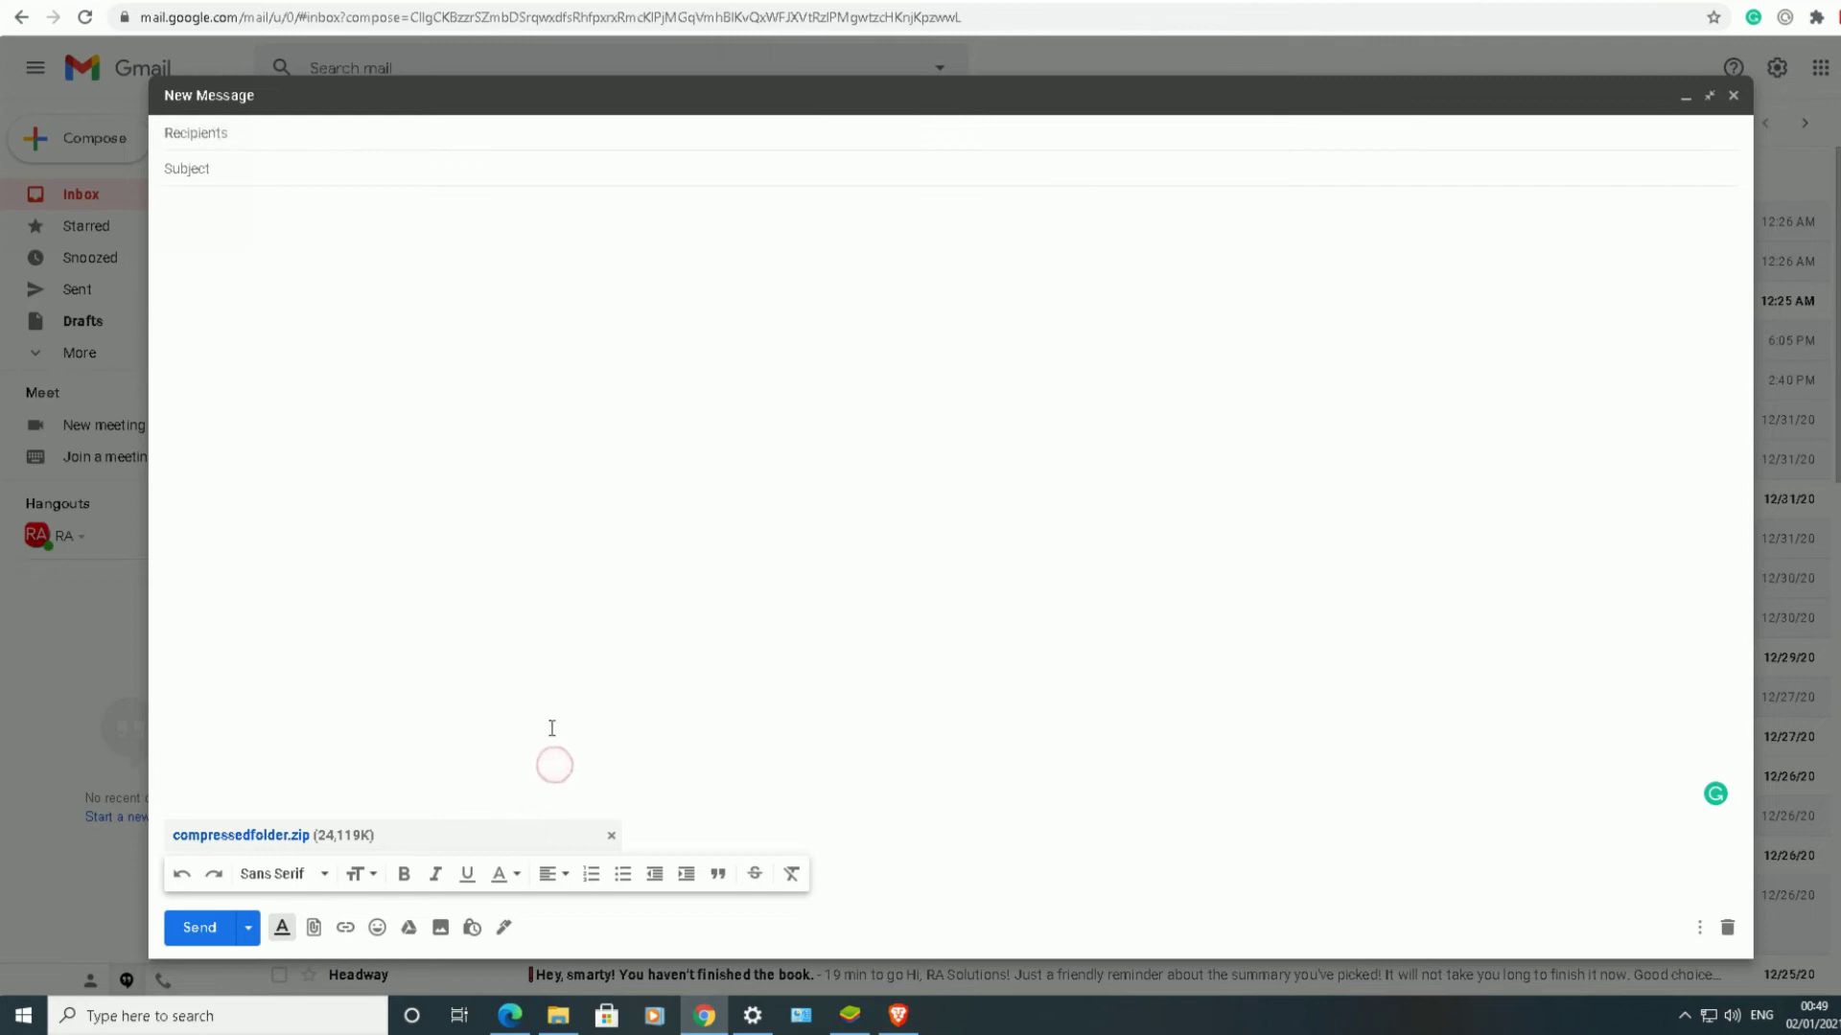
left_click(612, 836)
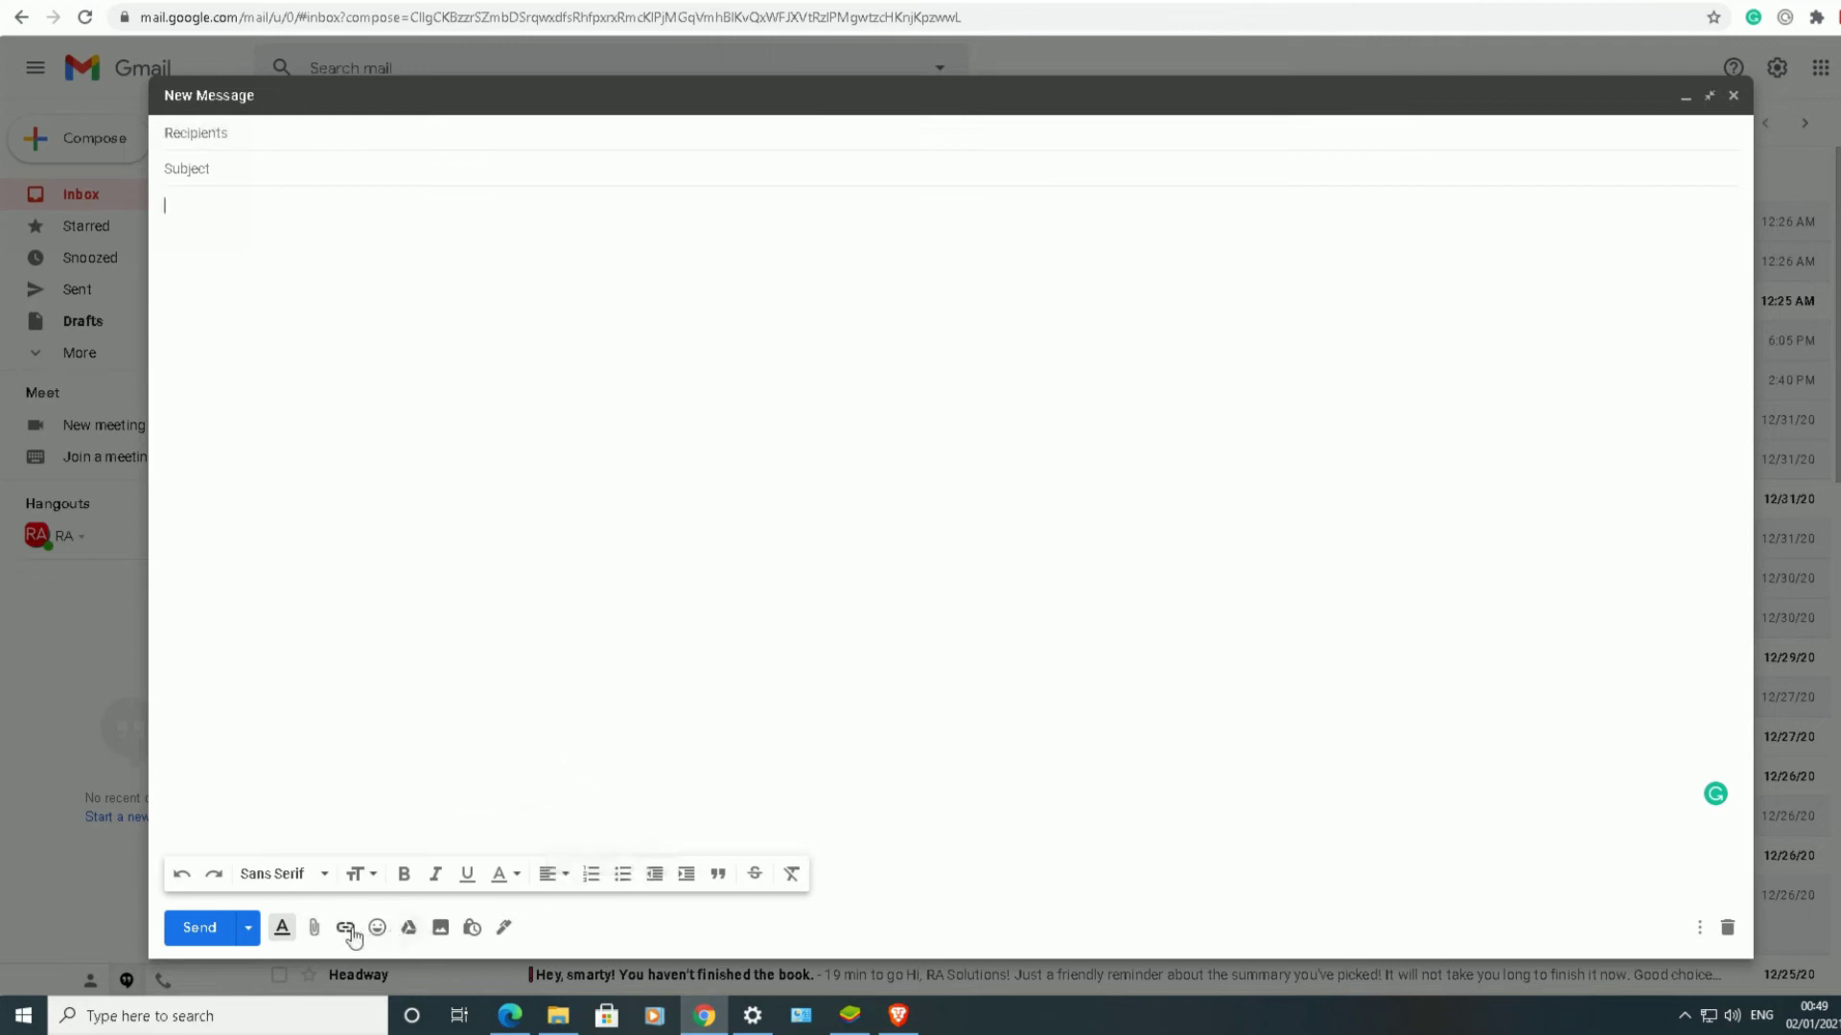
left_click(314, 927)
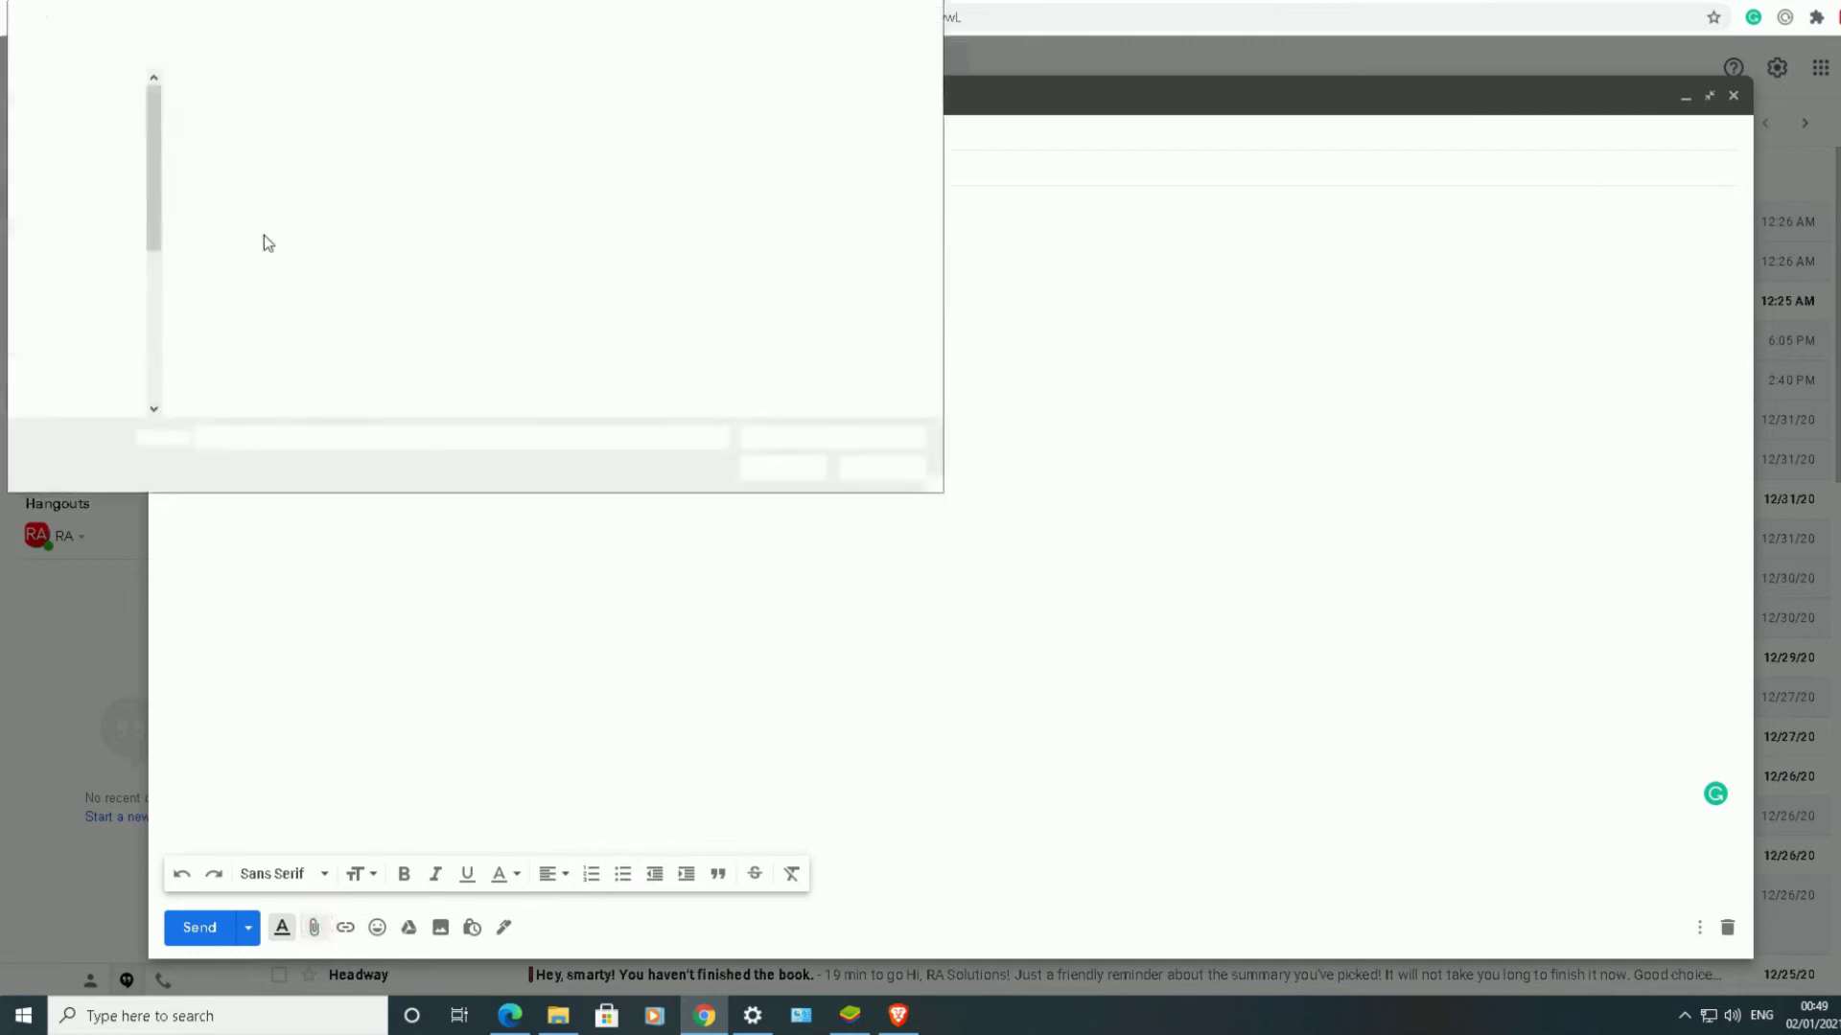
left_click(257, 110)
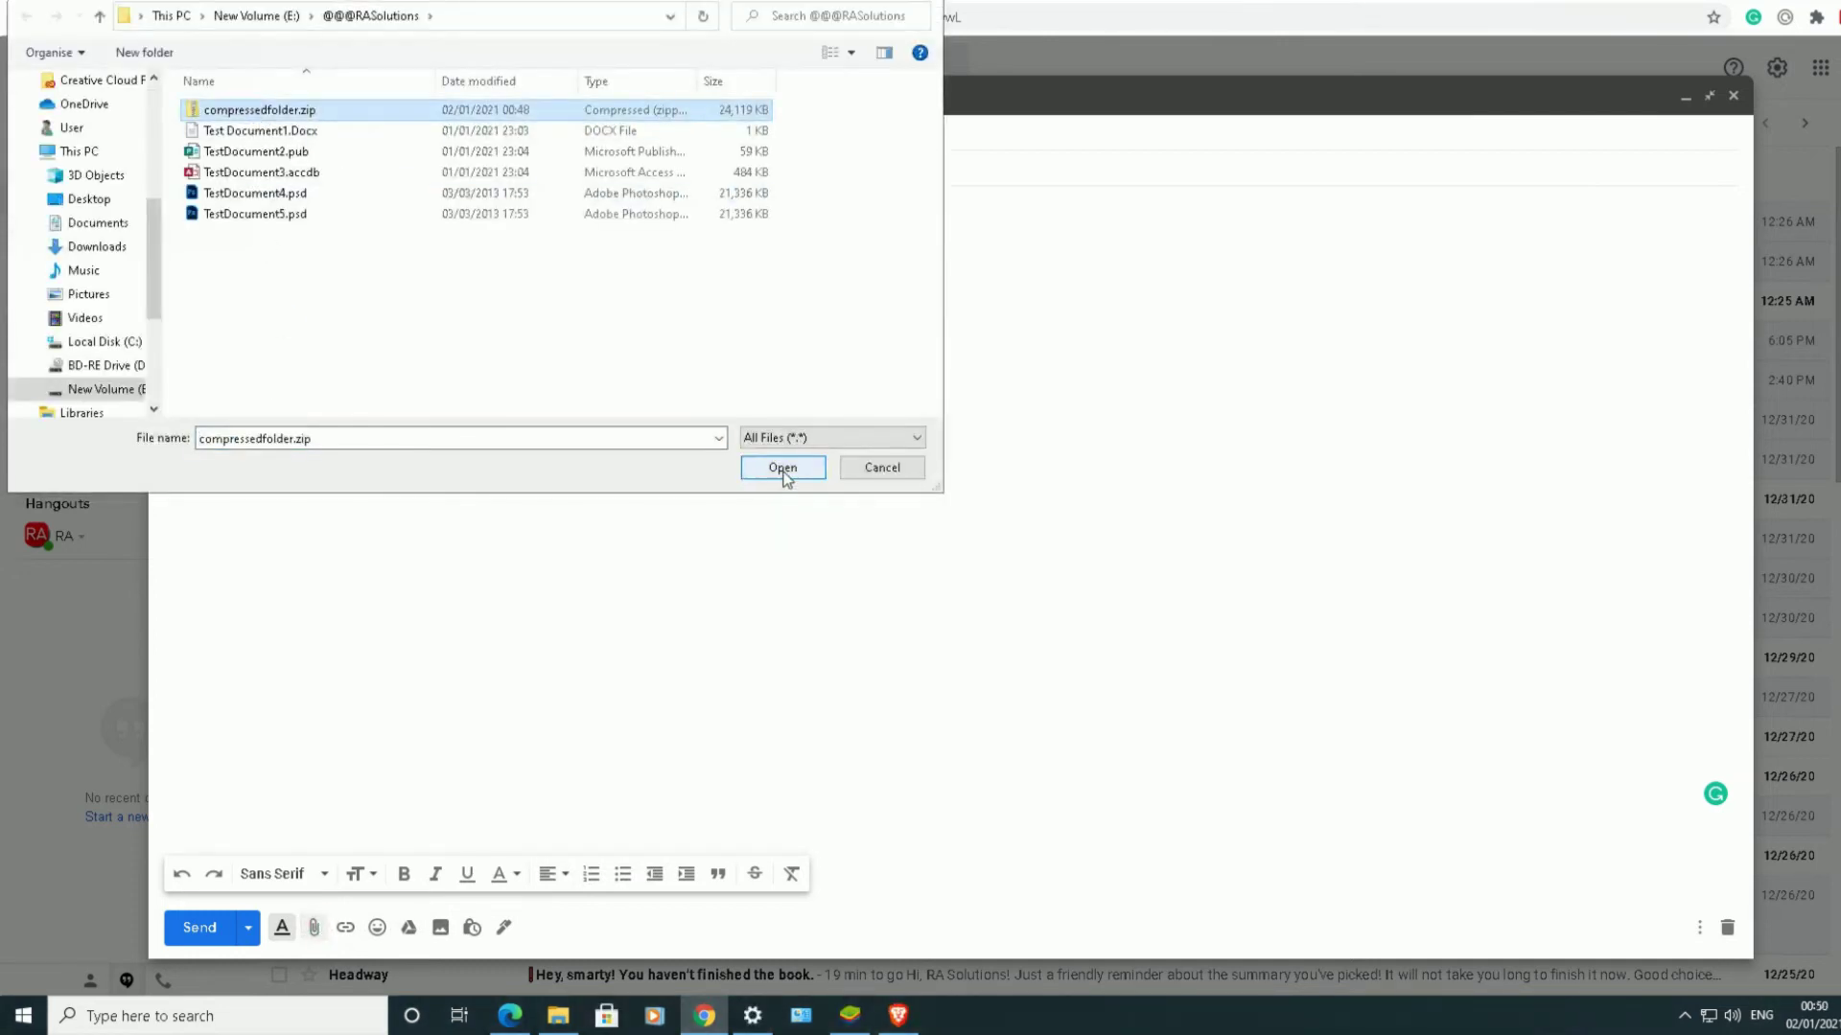
left_click(783, 468)
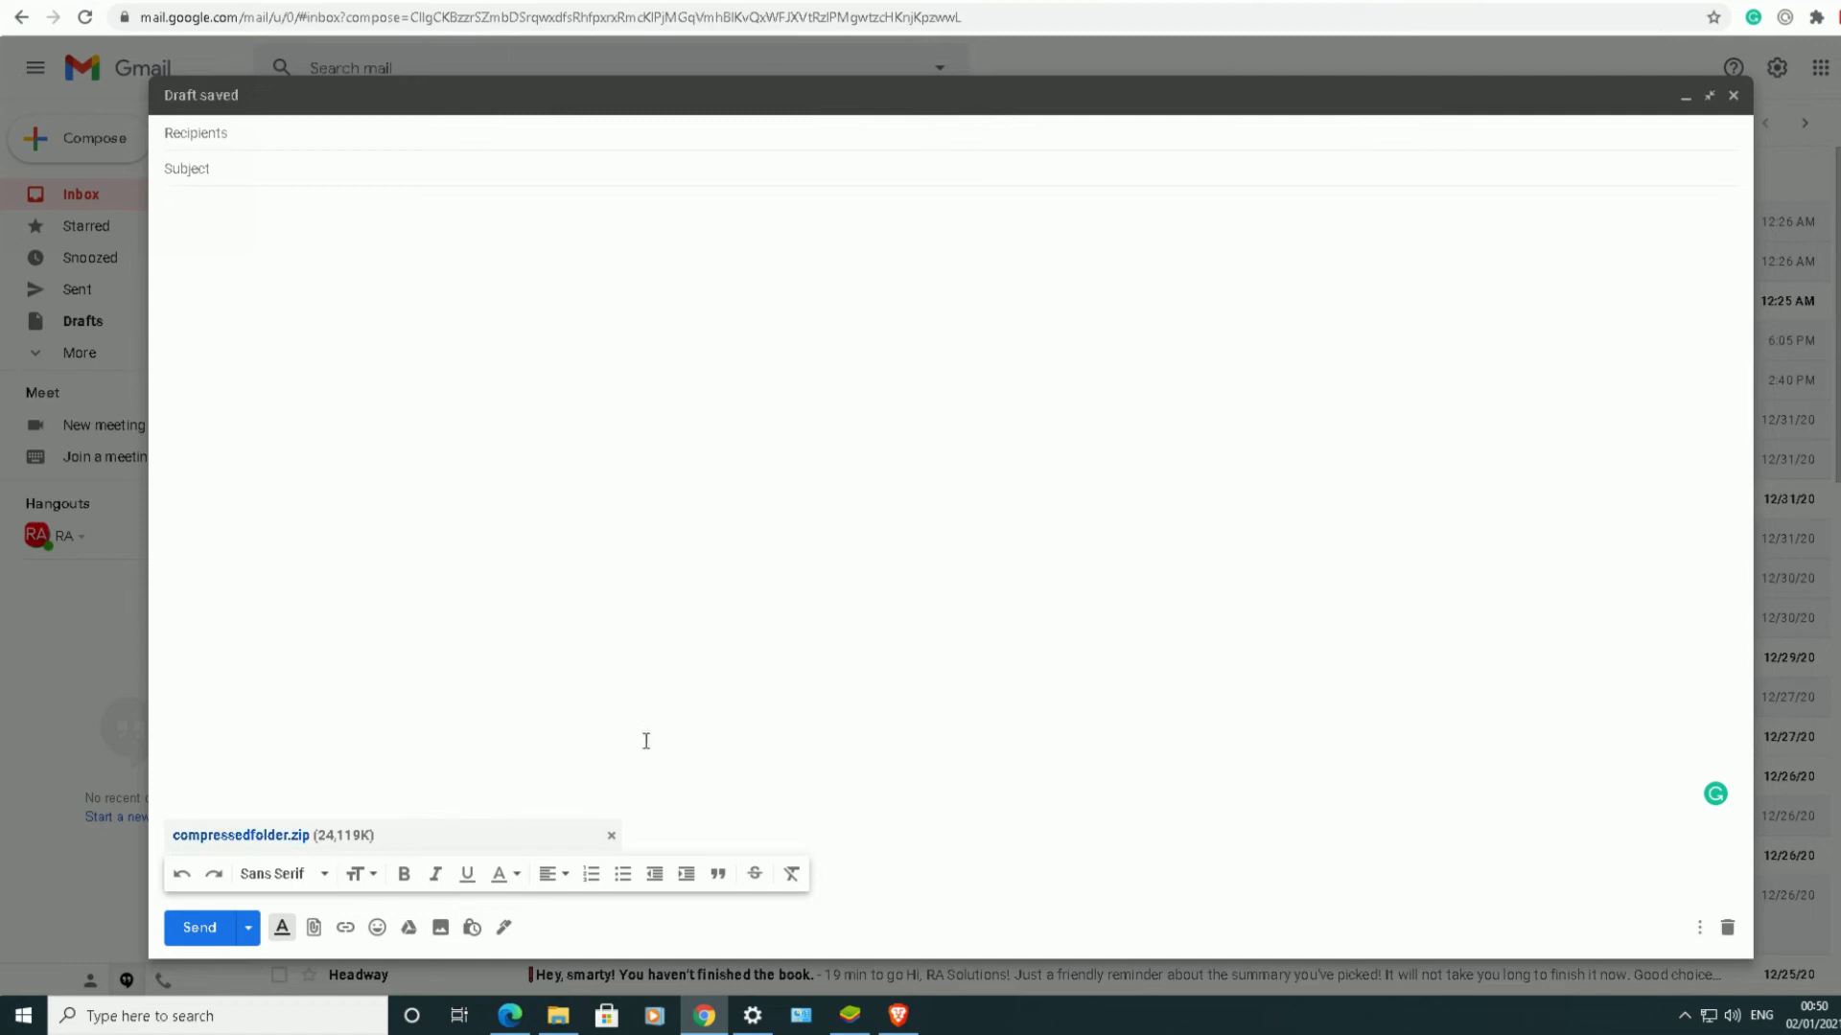
Step: Extract all five documents from compressedfolder.zip into a new compressedfolder folder beside it
left_click(559, 1024)
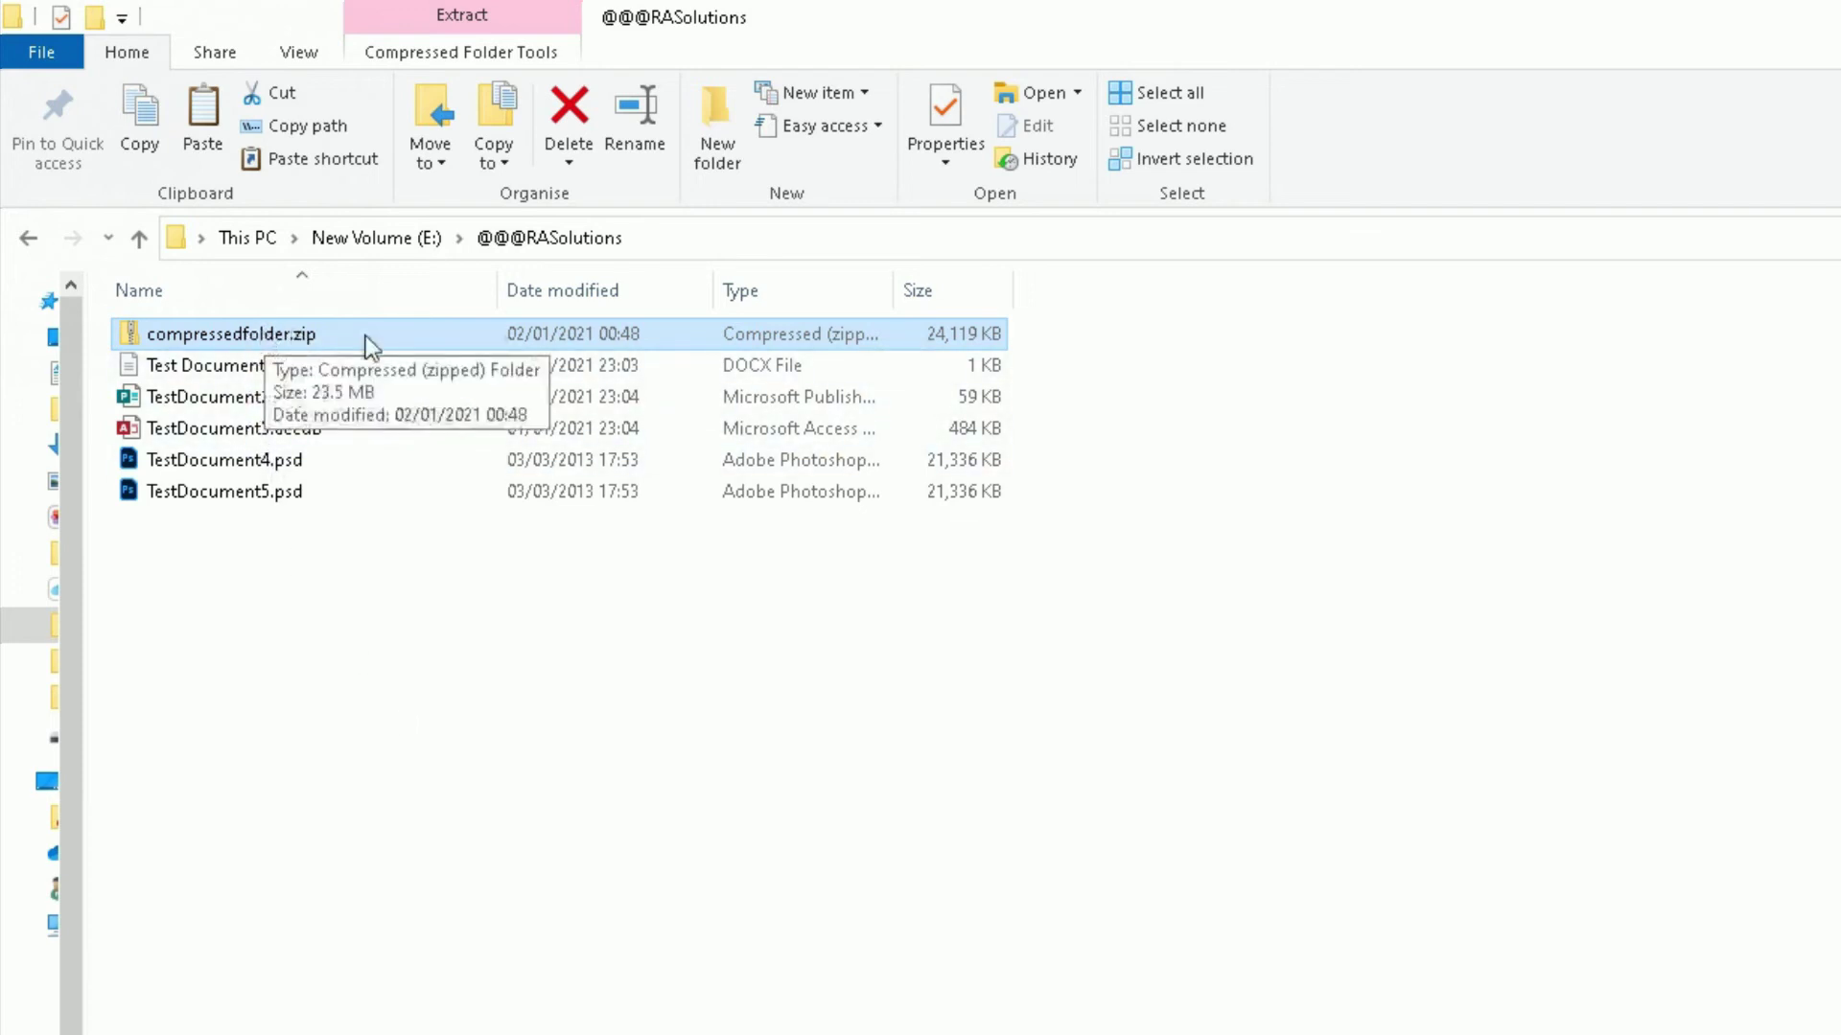
left_click(297, 834)
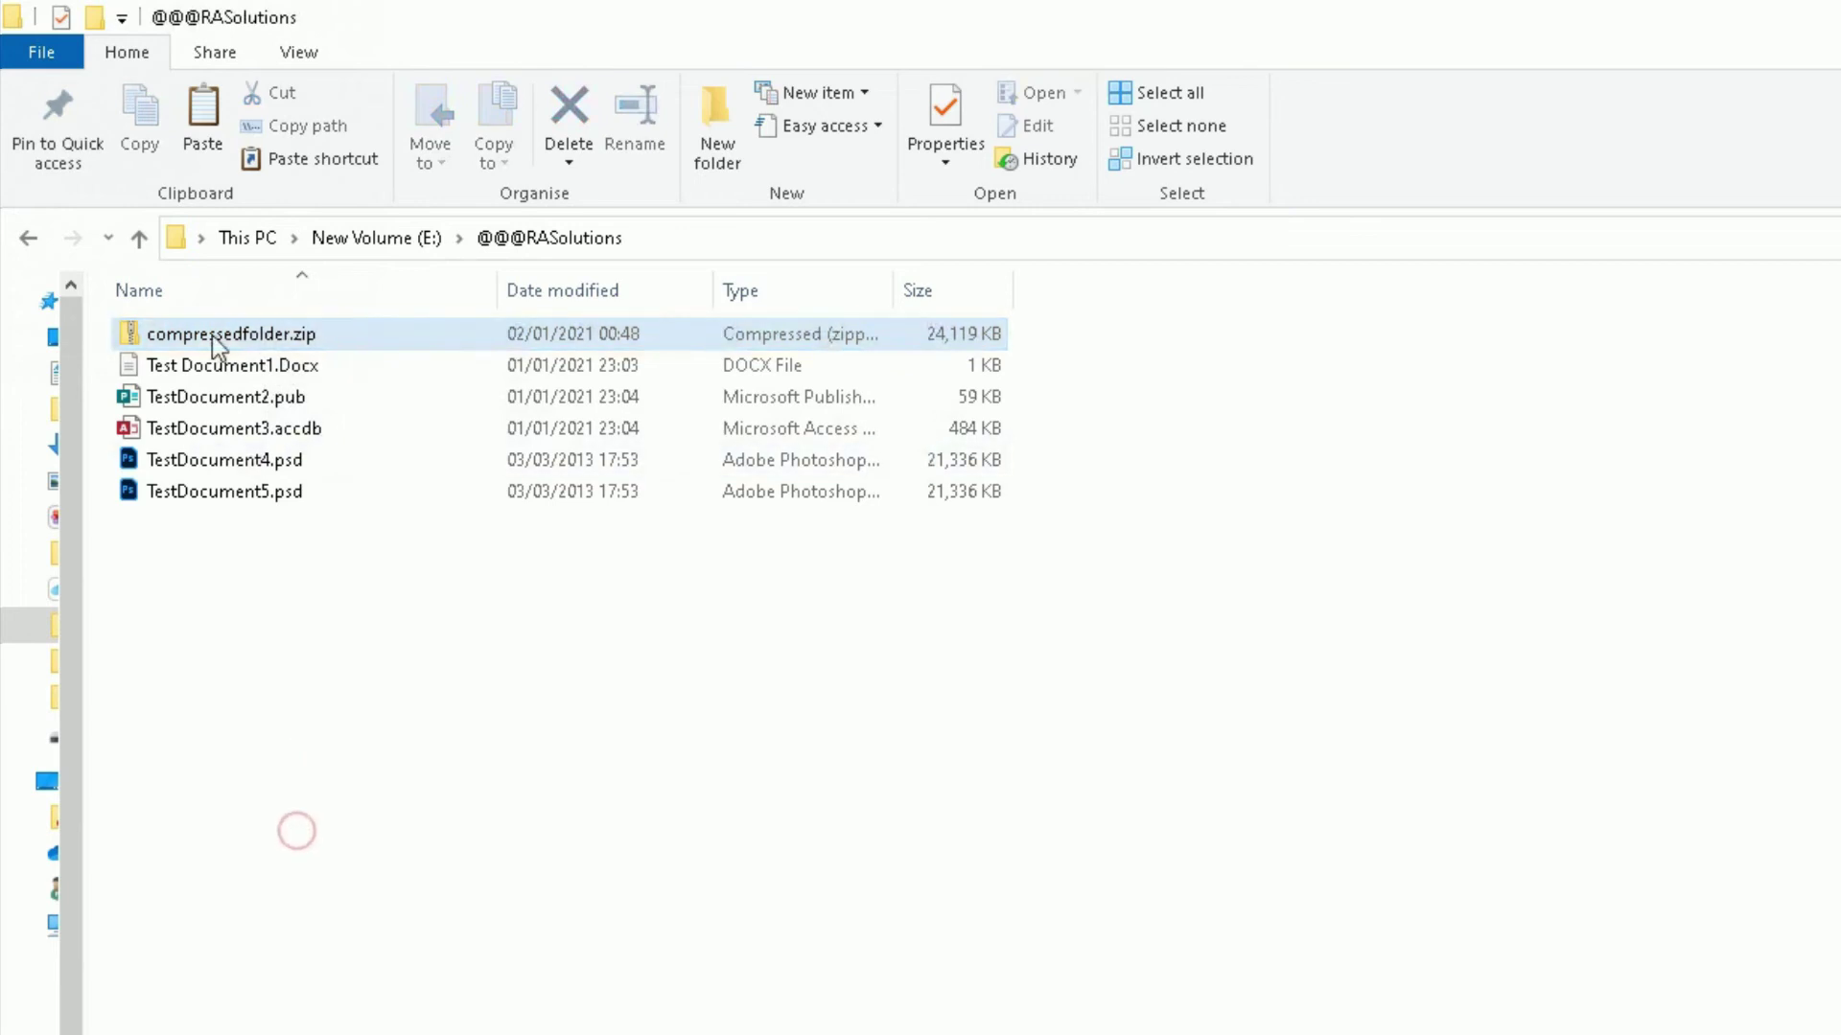
double_click(251, 341)
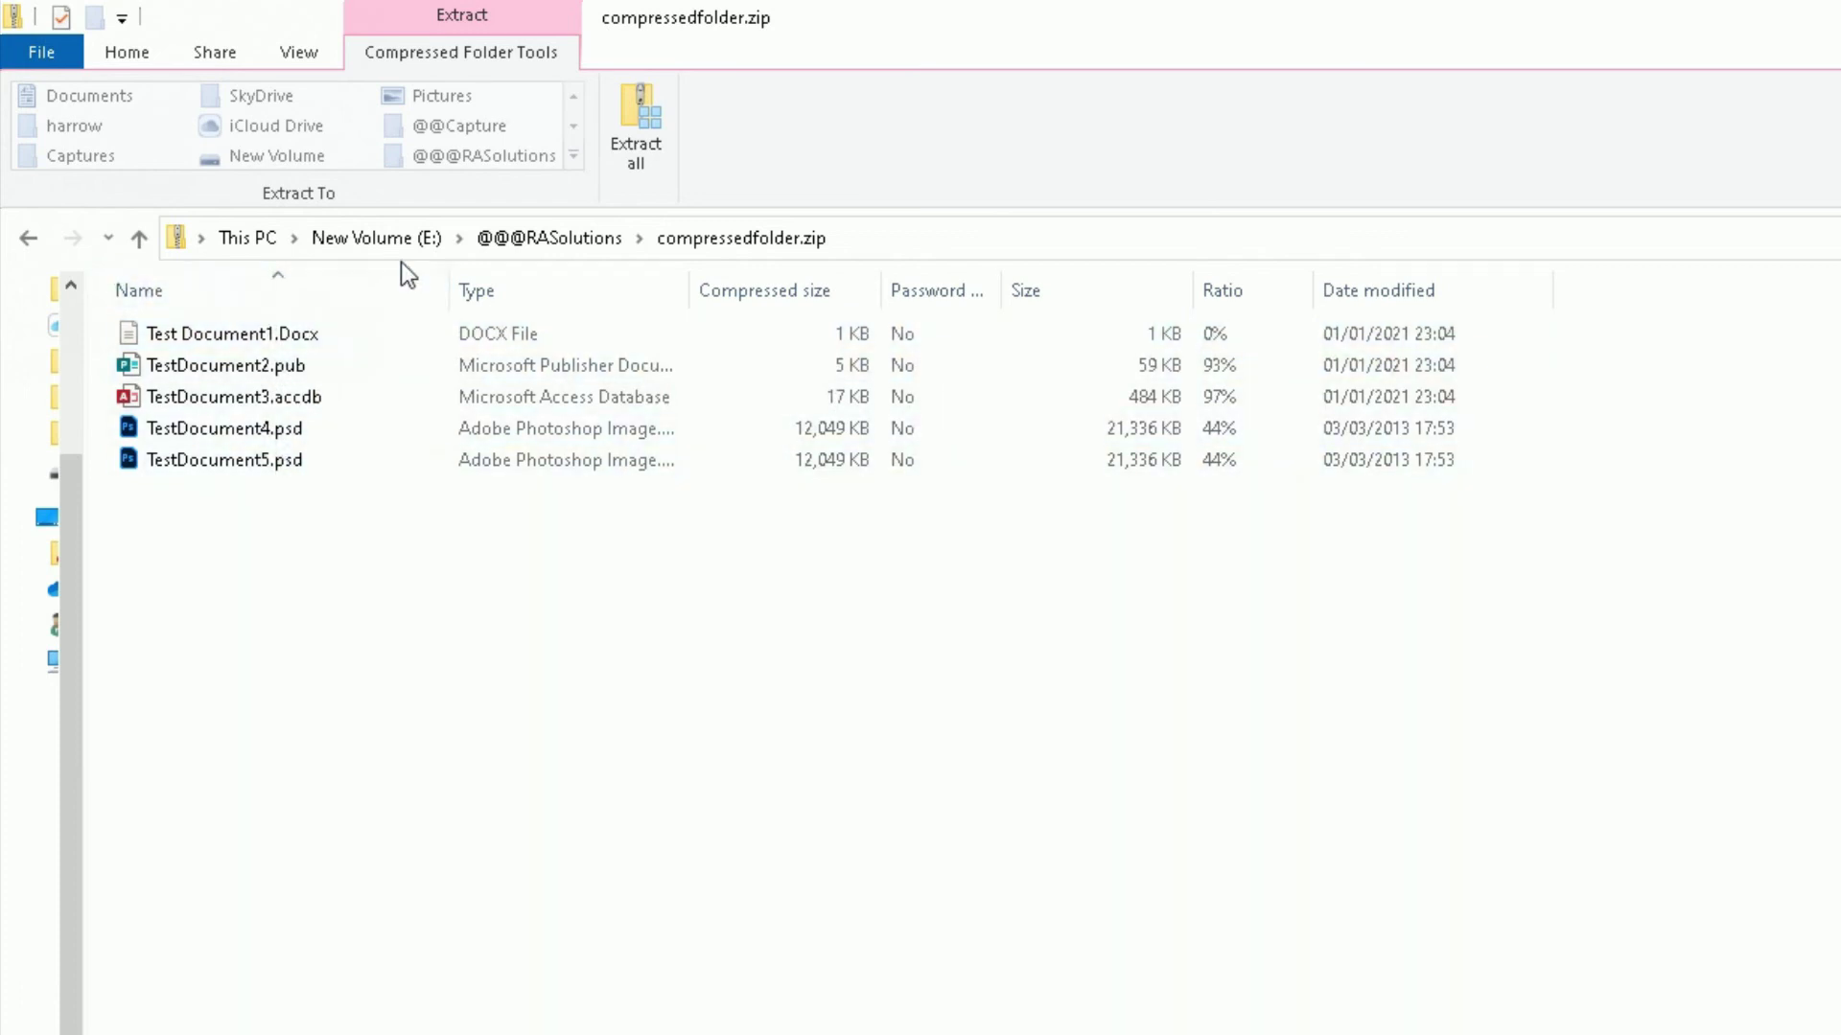
left_click(636, 145)
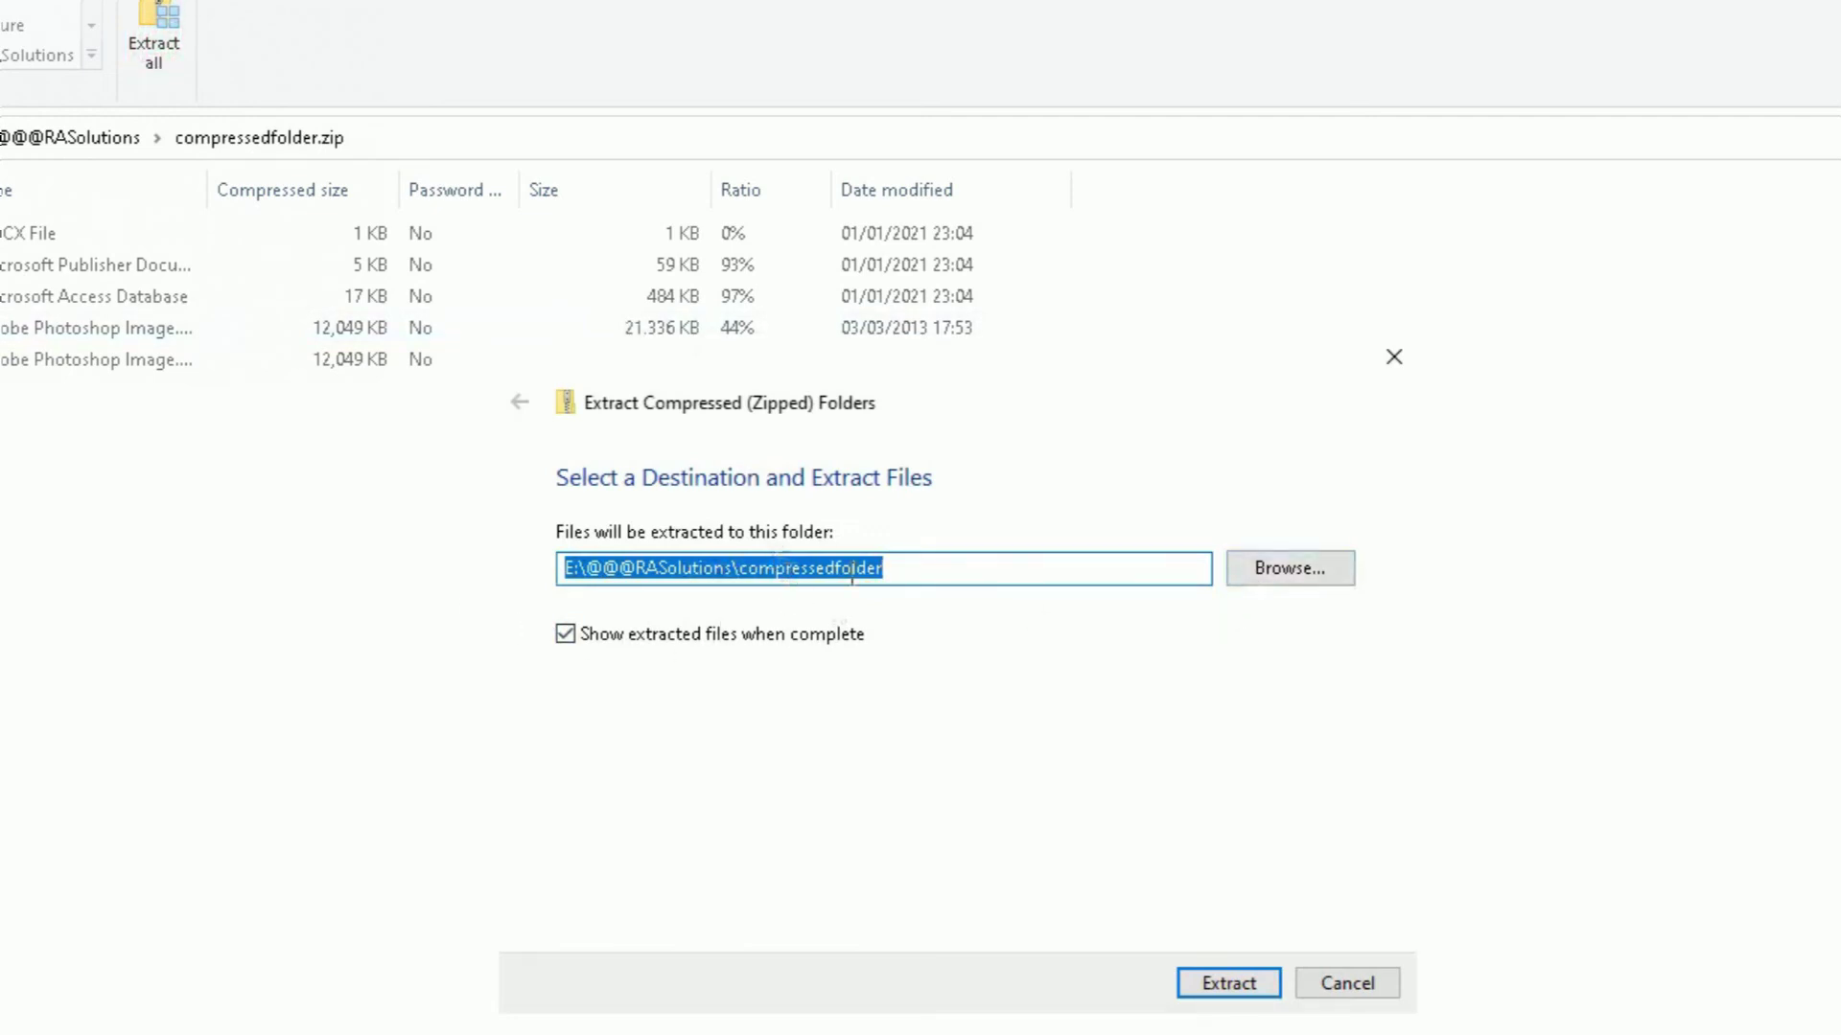
left_click(1210, 983)
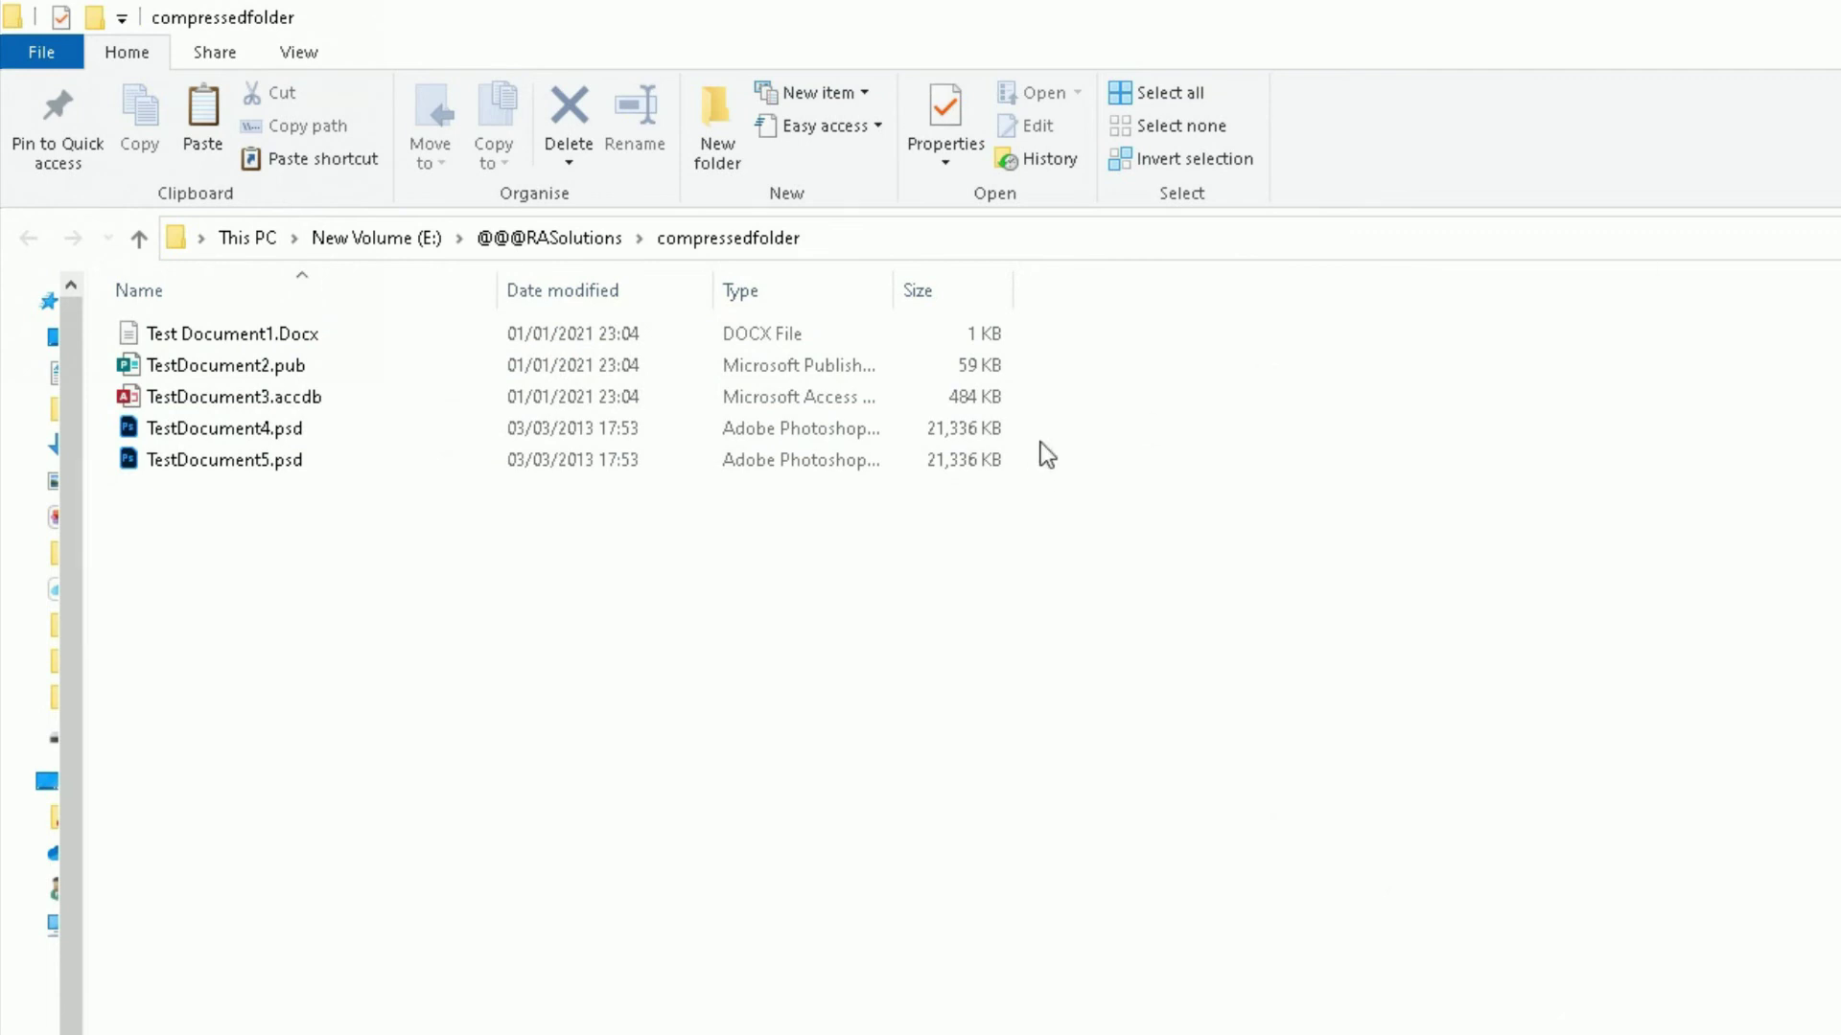
left_click(537, 238)
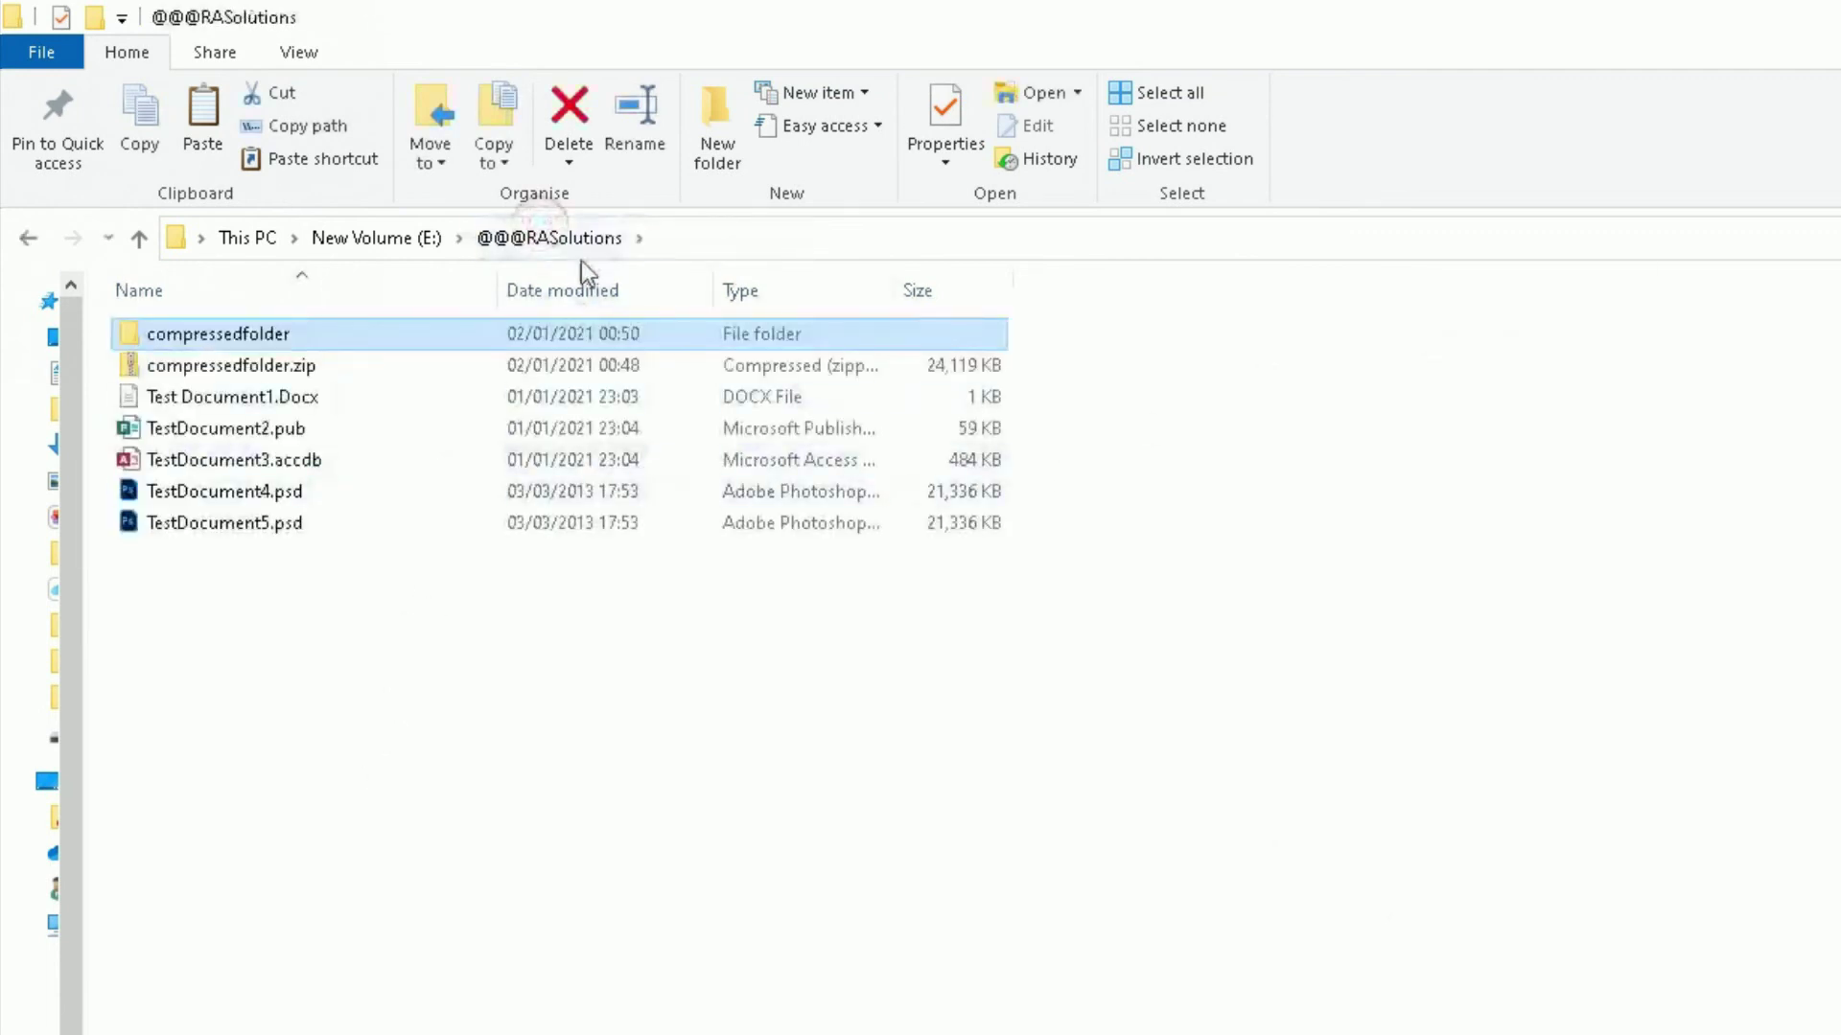
double_click(238, 341)
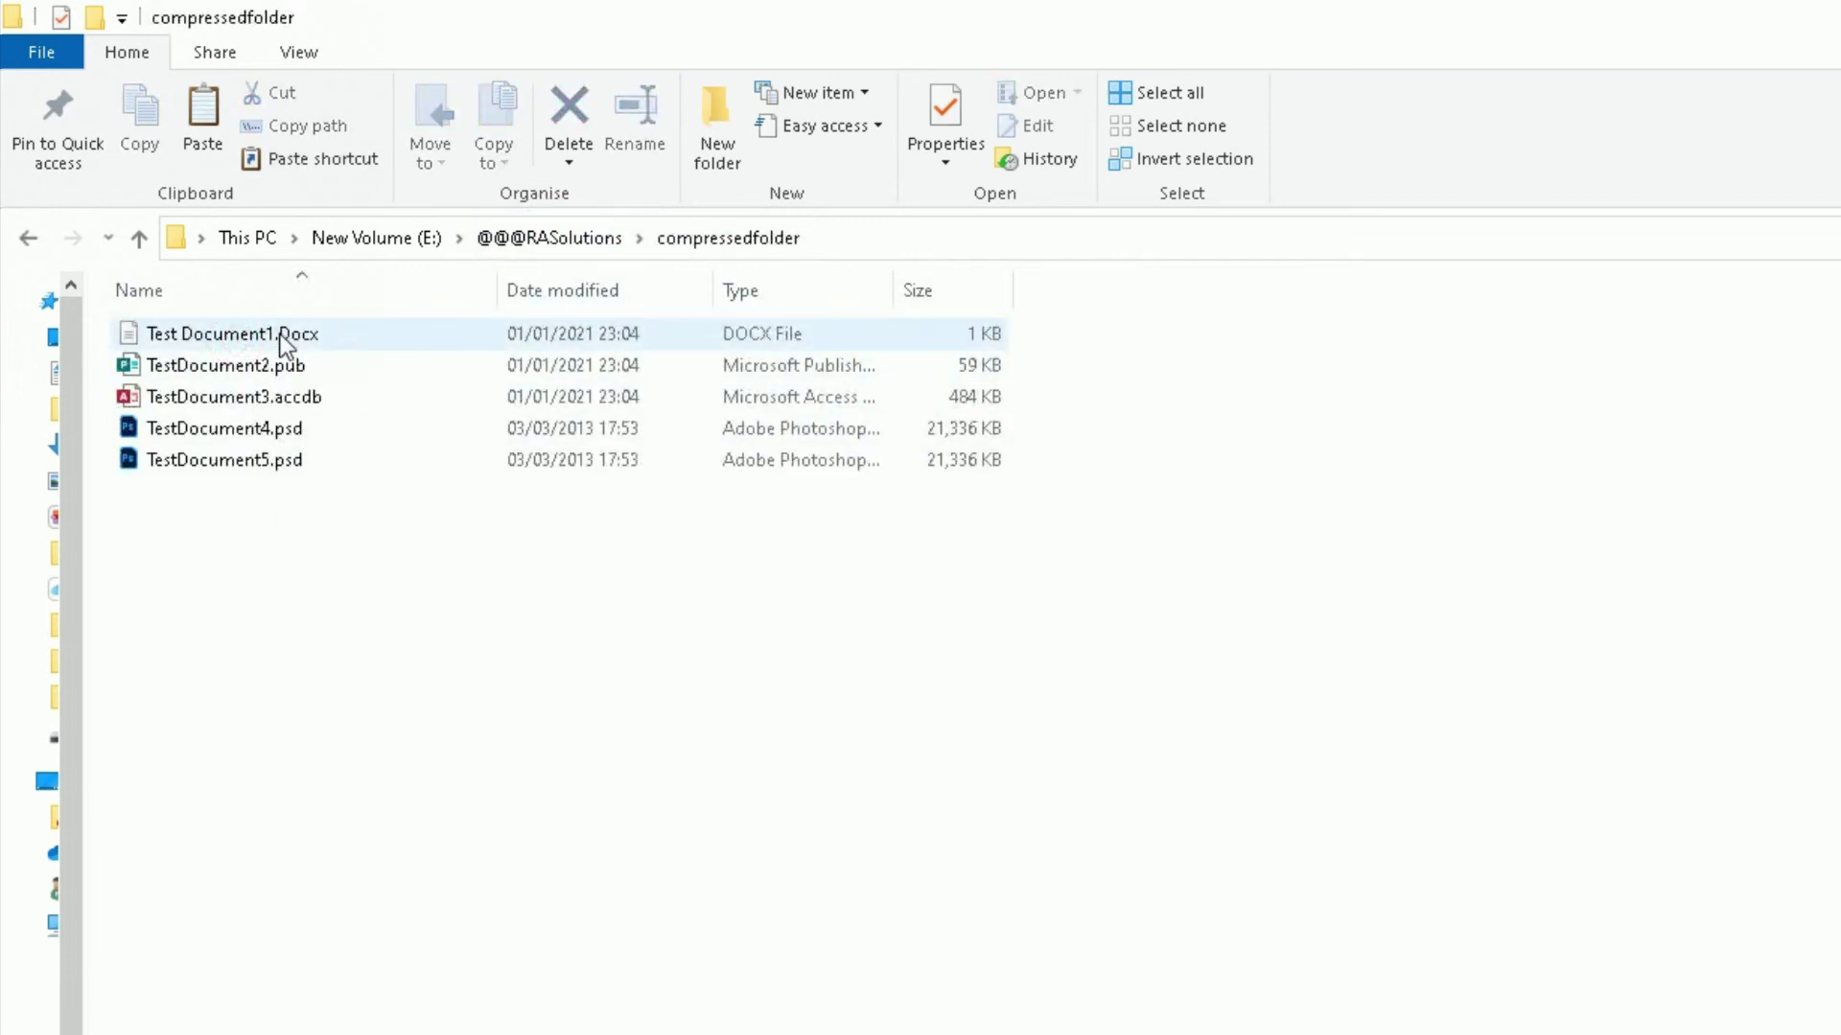